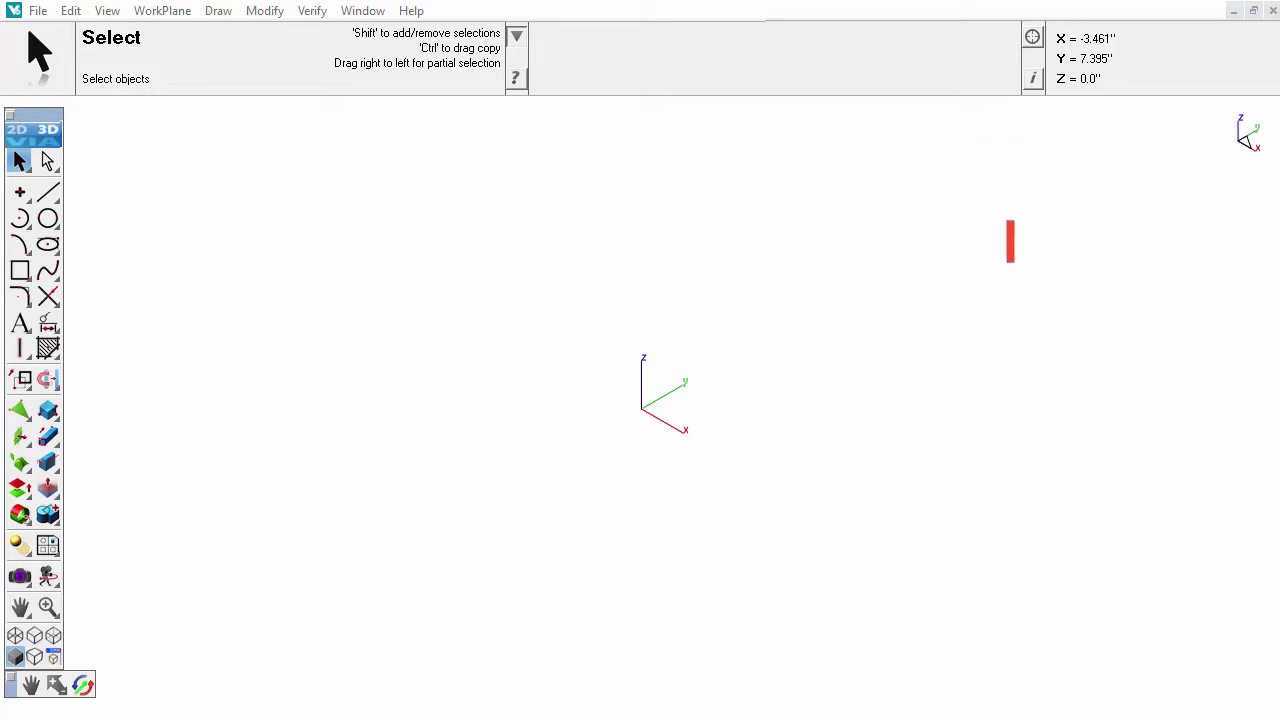
# Draw a rectangle on the ground plane sized 80 wide by 50 high
pyautogui.click(20, 270)
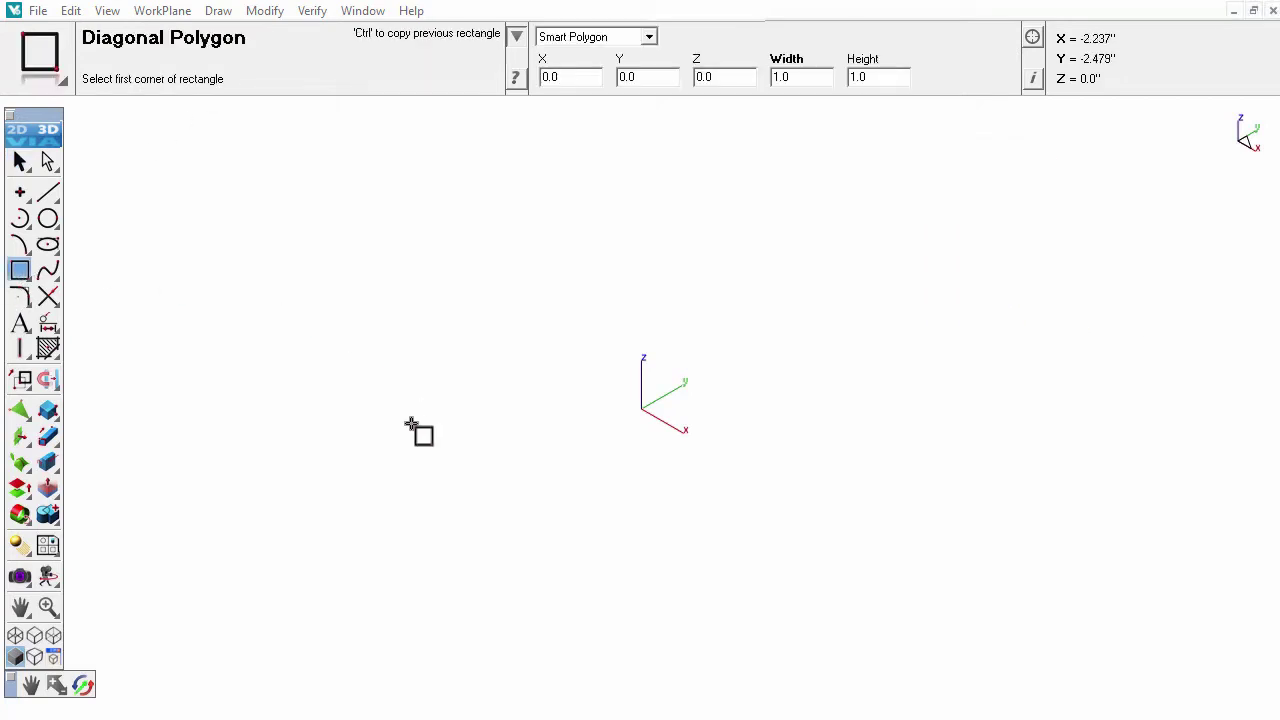
pyautogui.click(587, 418)
pyautogui.click(559, 212)
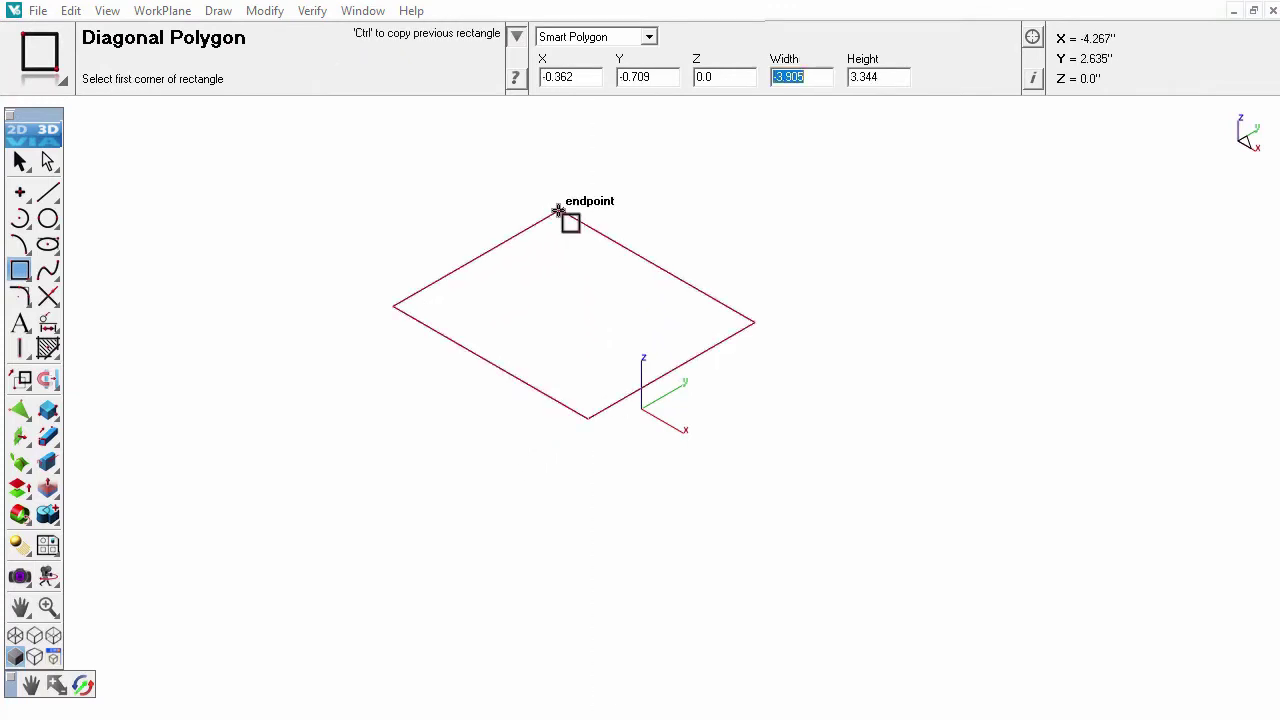
pyautogui.write('80')
pyautogui.press('Tab')
pyautogui.write('50')
pyautogui.press('Return')
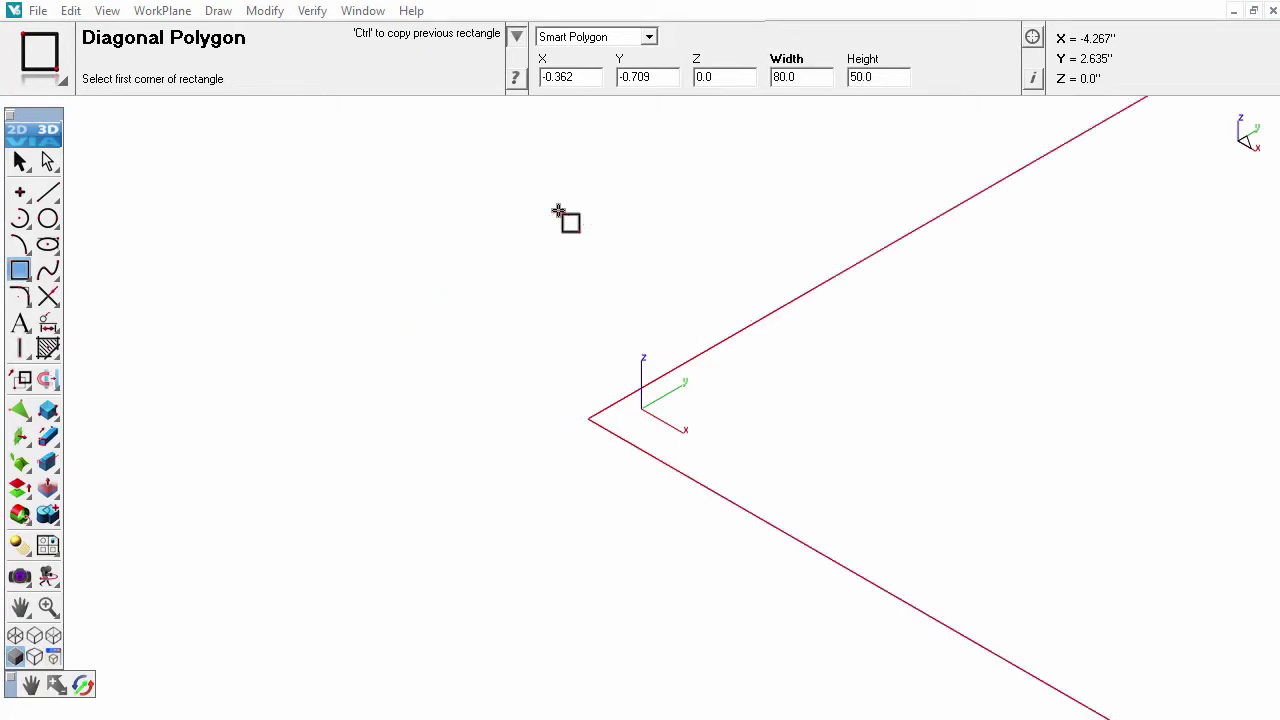
# Zoom to fit the whole rectangle, then clear the selection
pyautogui.rightClick(628, 216)
pyautogui.click(700, 258)
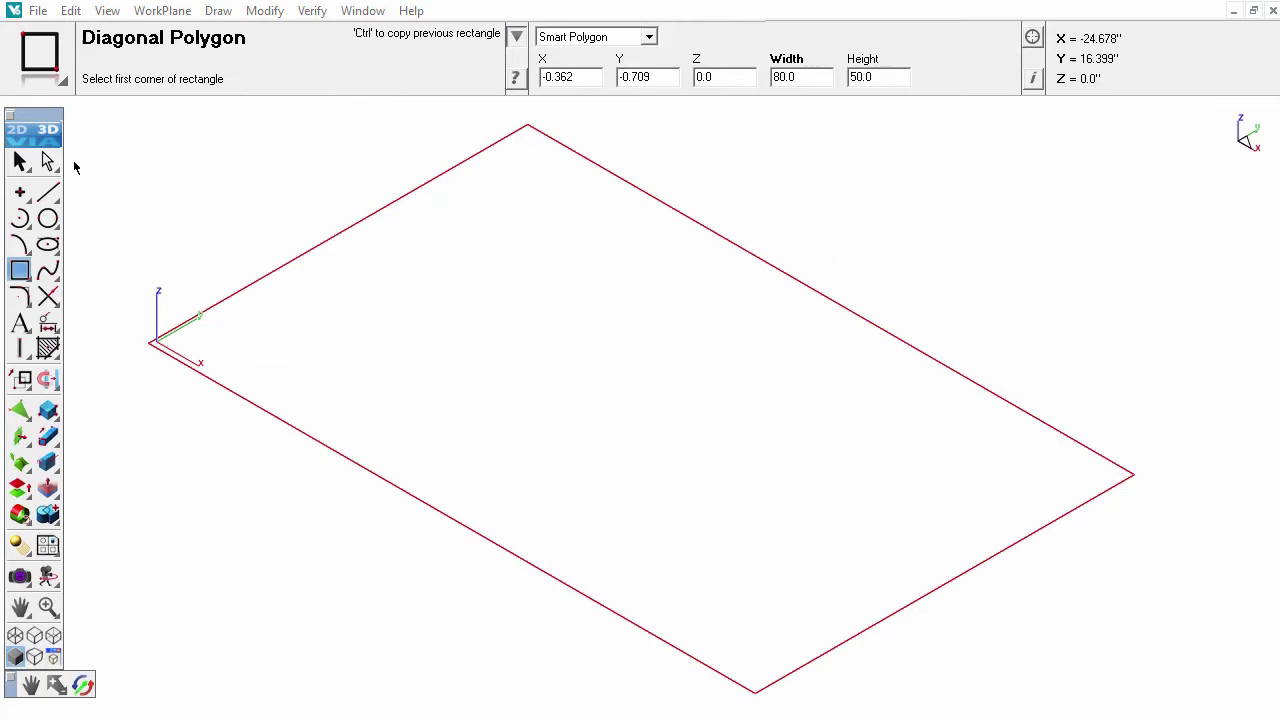
pyautogui.click(20, 163)
pyautogui.scroll(-3, 620, 419)
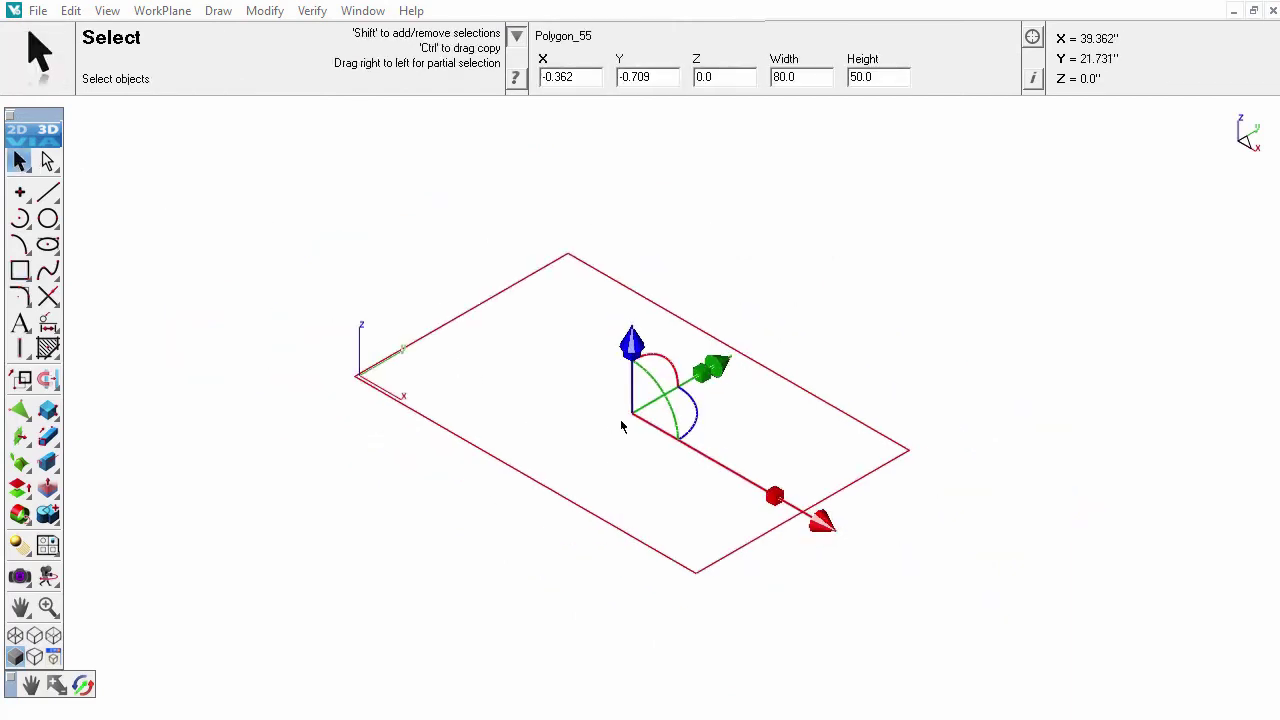
pyautogui.click(946, 412)
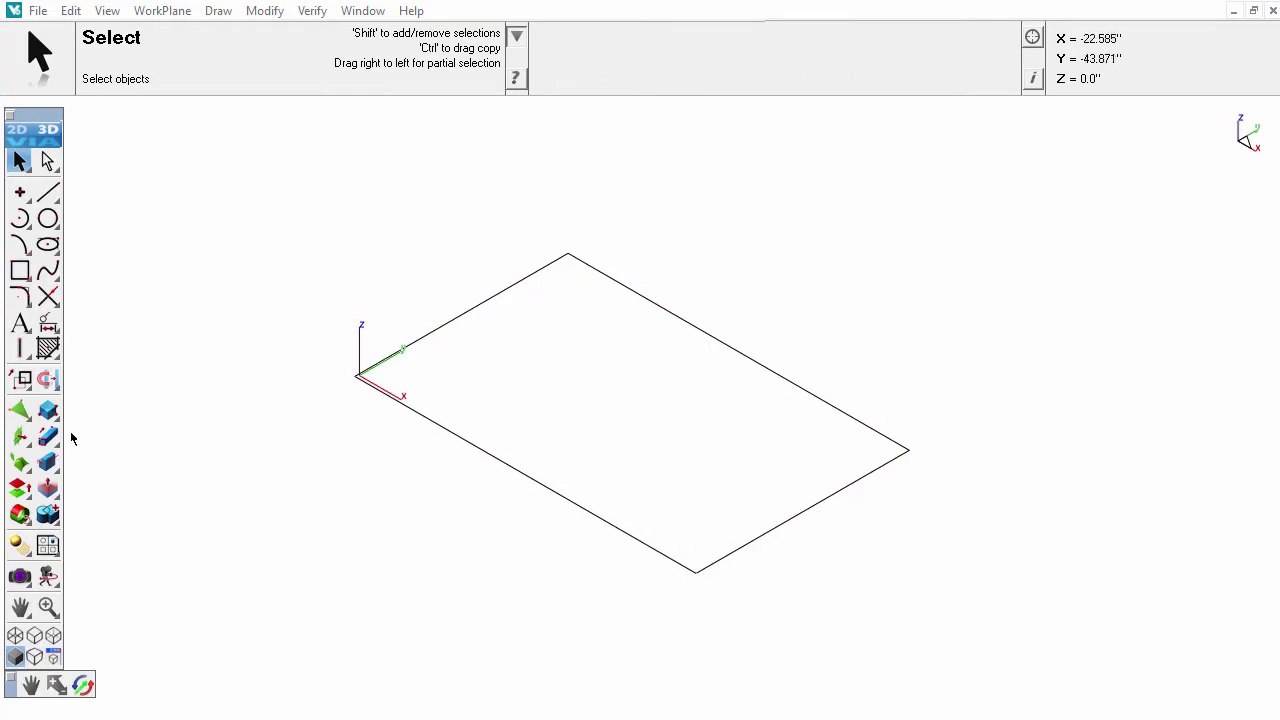
# Extrude the rectangle into a solid box, move it aside to reveal the retained profile, then undo the move
pyautogui.moveTo(48, 438); pyautogui.dragTo(111, 445)
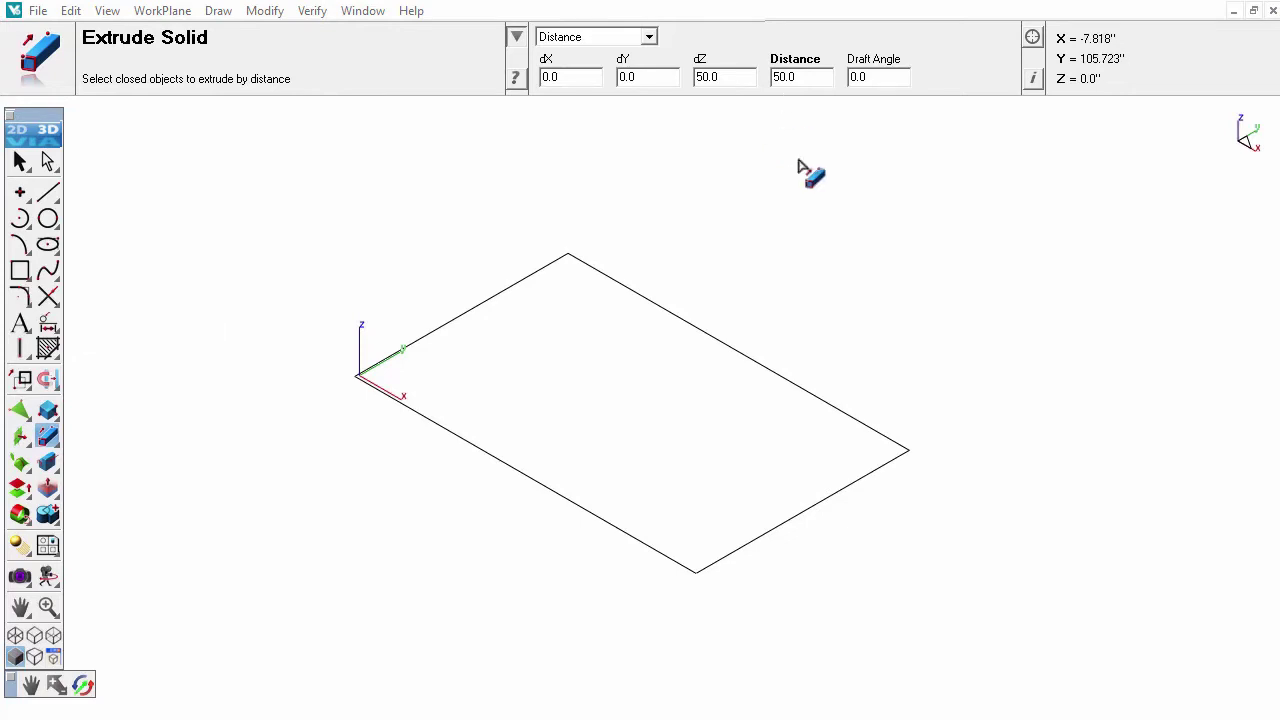
pyautogui.click(828, 410)
pyautogui.moveTo(970, 352); pyautogui.dragTo(931, 451, button='middle')
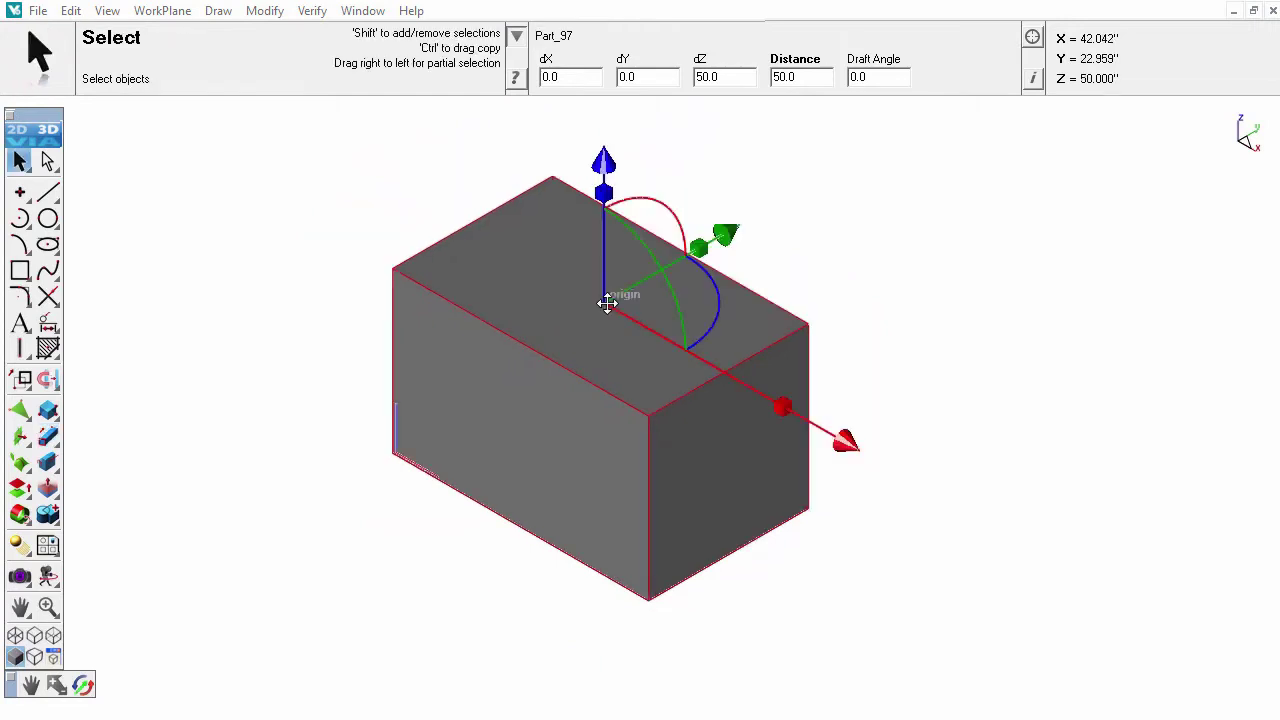
pyautogui.moveTo(606, 300); pyautogui.dragTo(975, 235)
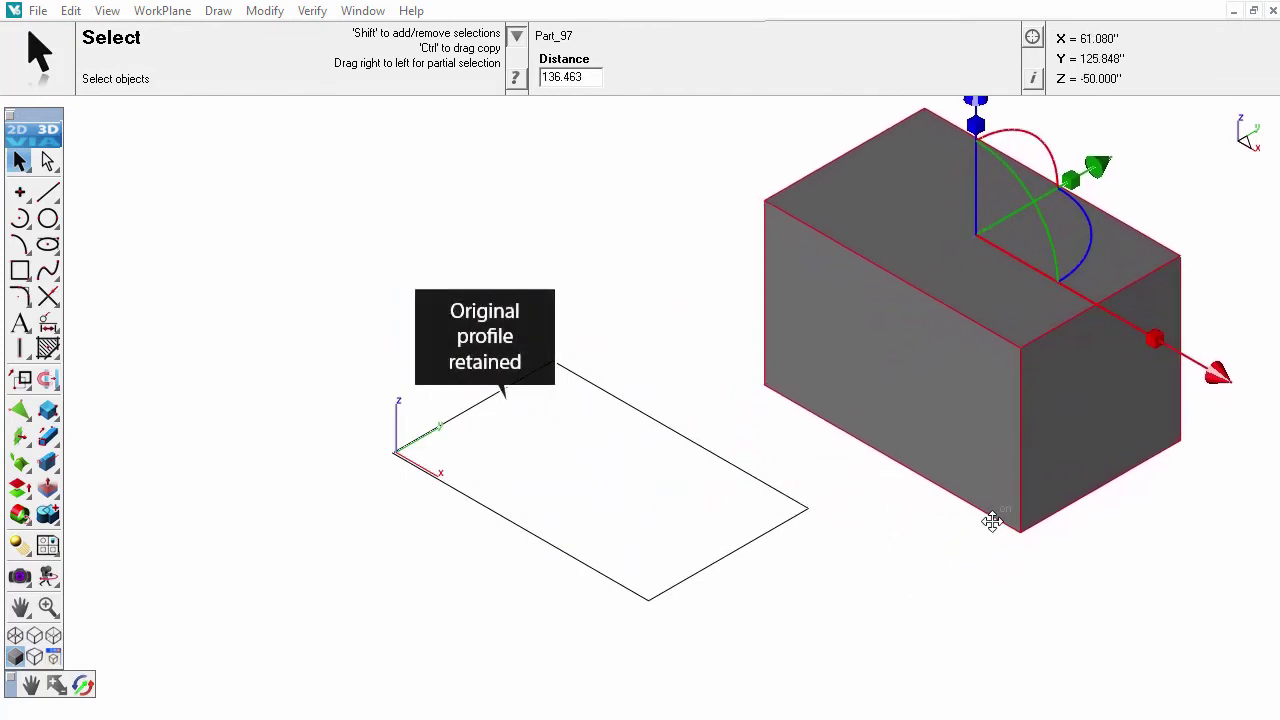
pyautogui.click(950, 563)
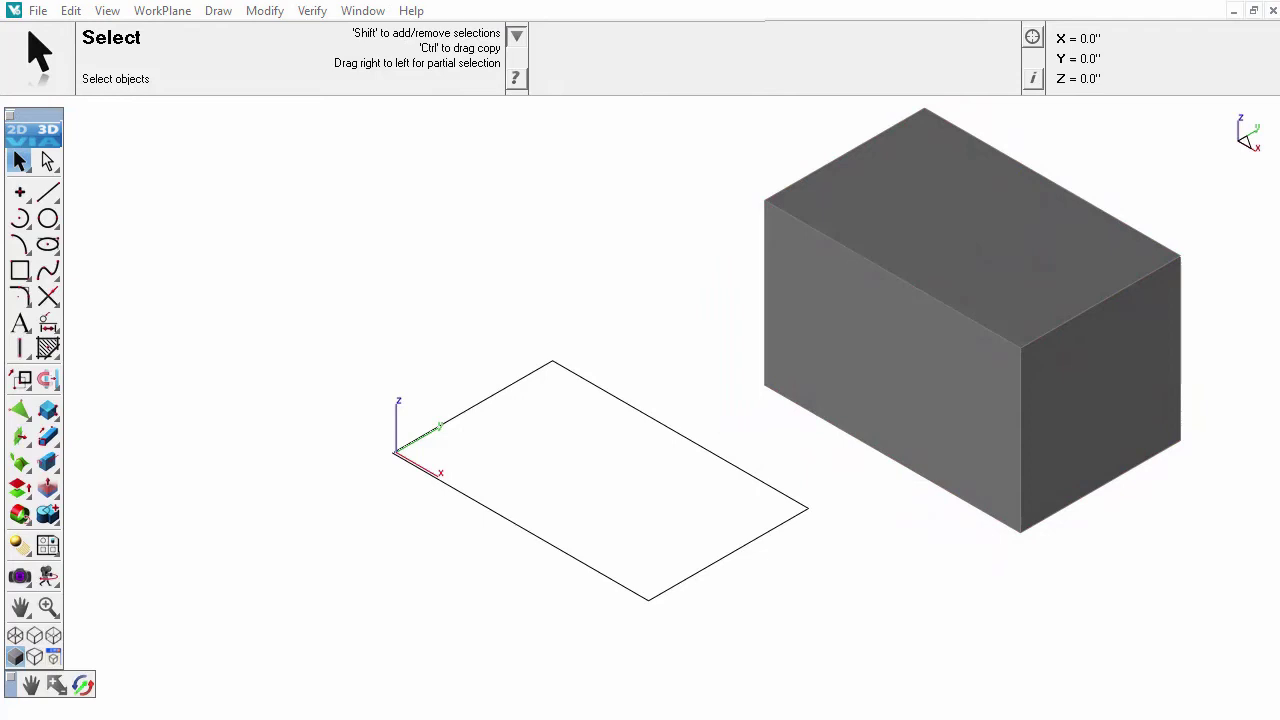
pyautogui.hotkey('ctrl', 'z')
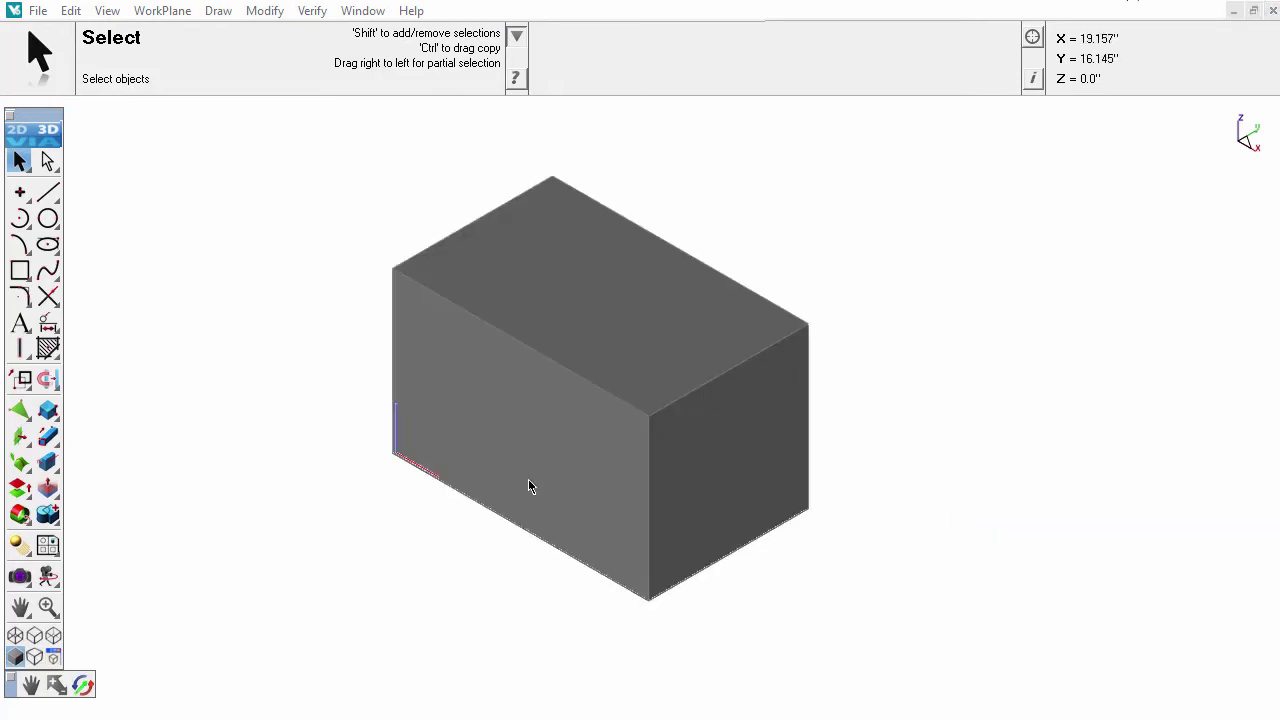
# Select the Polygon_55 profile beneath the box and change its width from 80 to 100
pyautogui.click(523, 526)
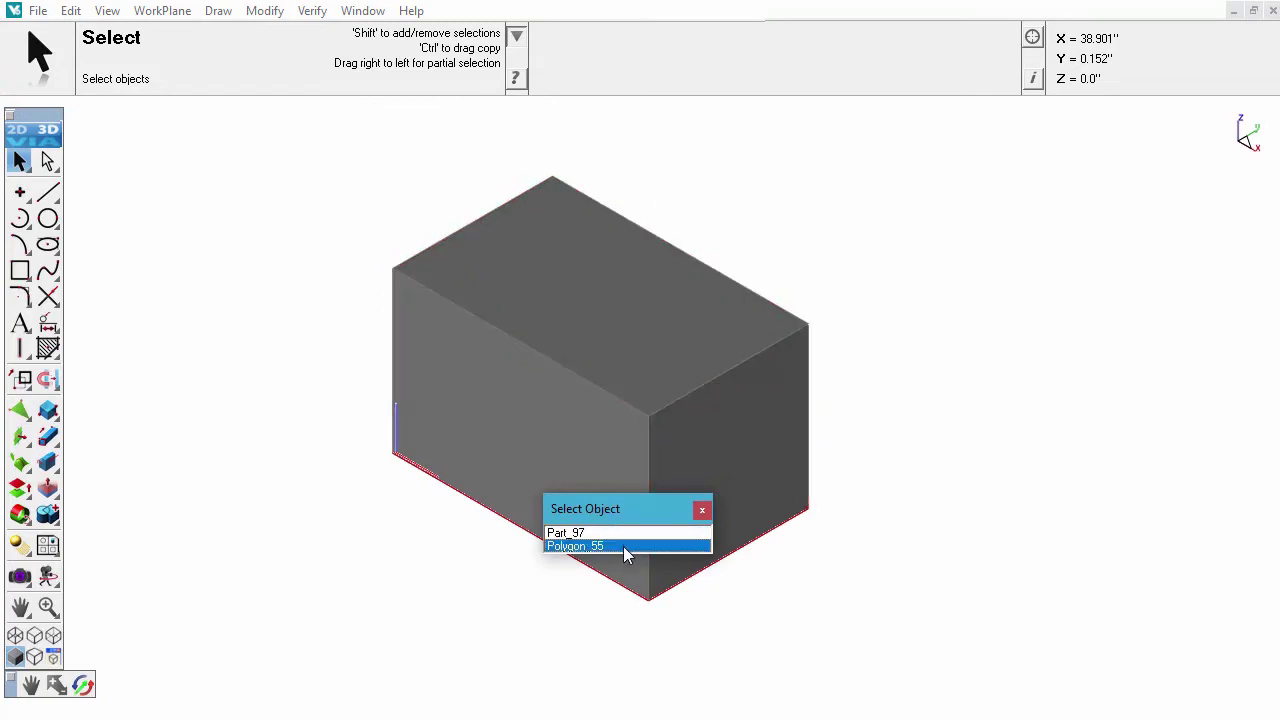
pyautogui.click(459, 494)
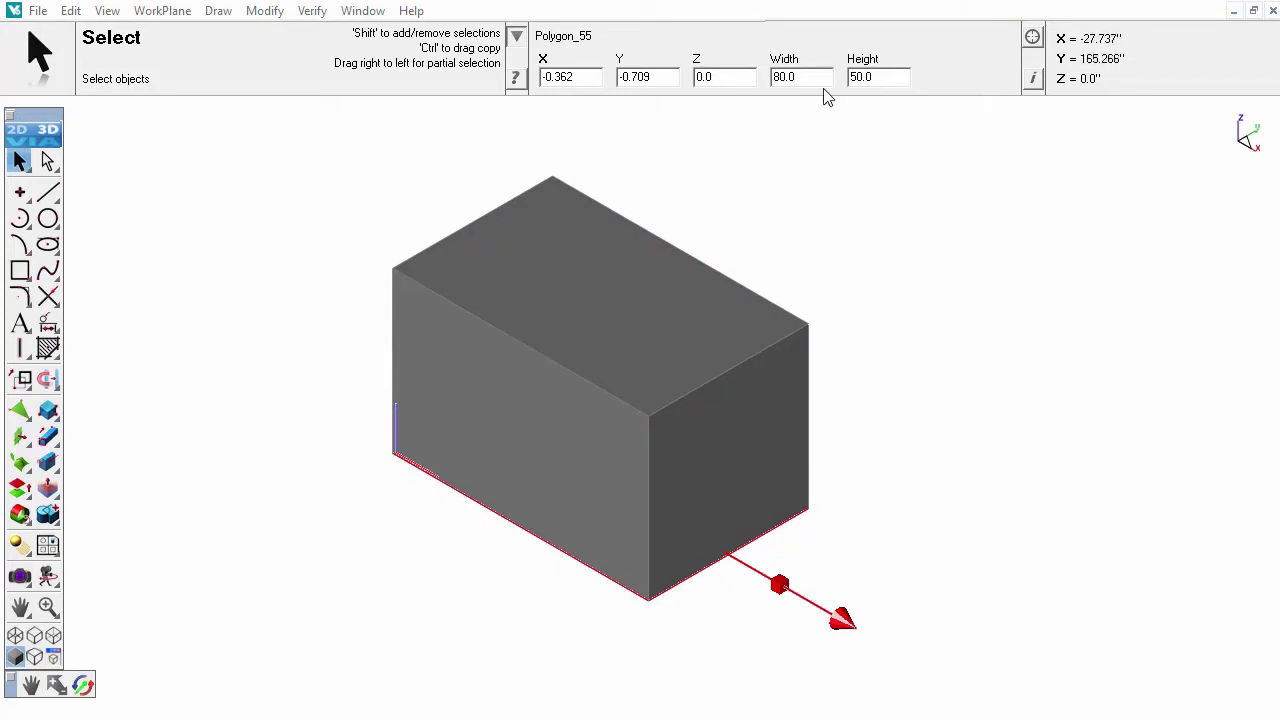
pyautogui.moveTo(803, 78); pyautogui.dragTo(757, 91)
pyautogui.write('100')
pyautogui.press('Return')
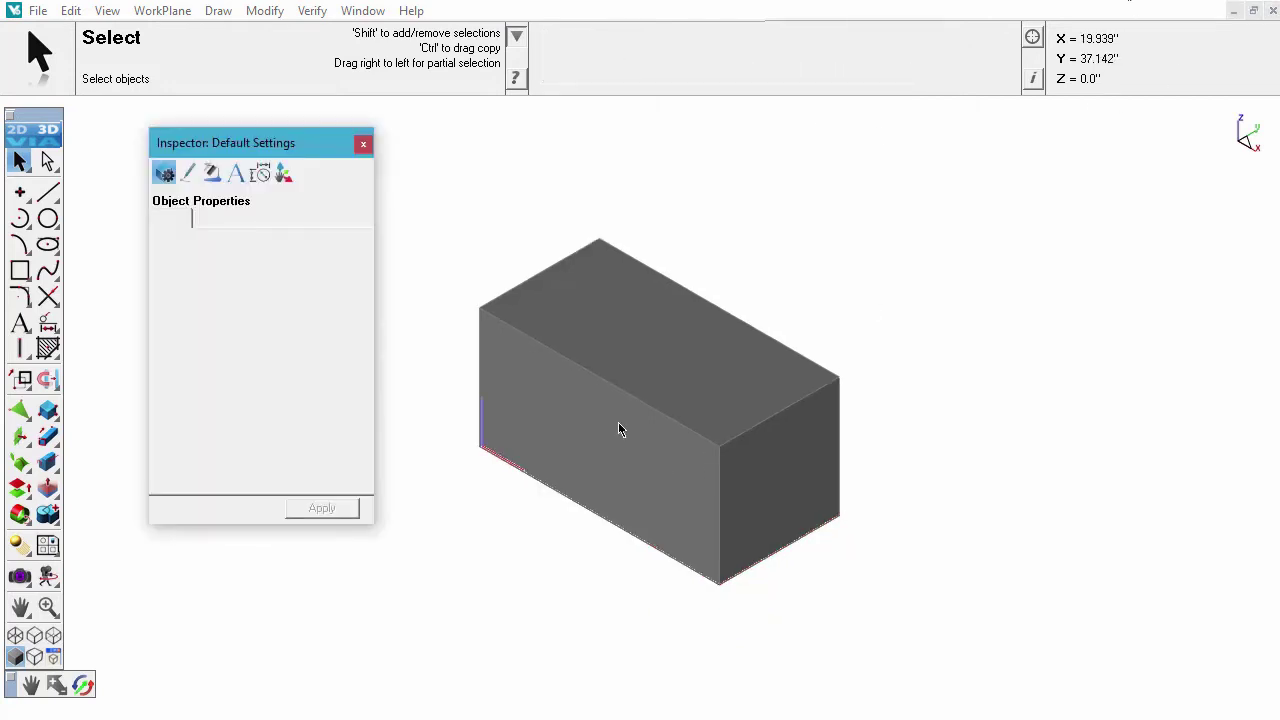
# Select the box and apply a draft angle of 10 in its extrude settings
pyautogui.click(620, 428)
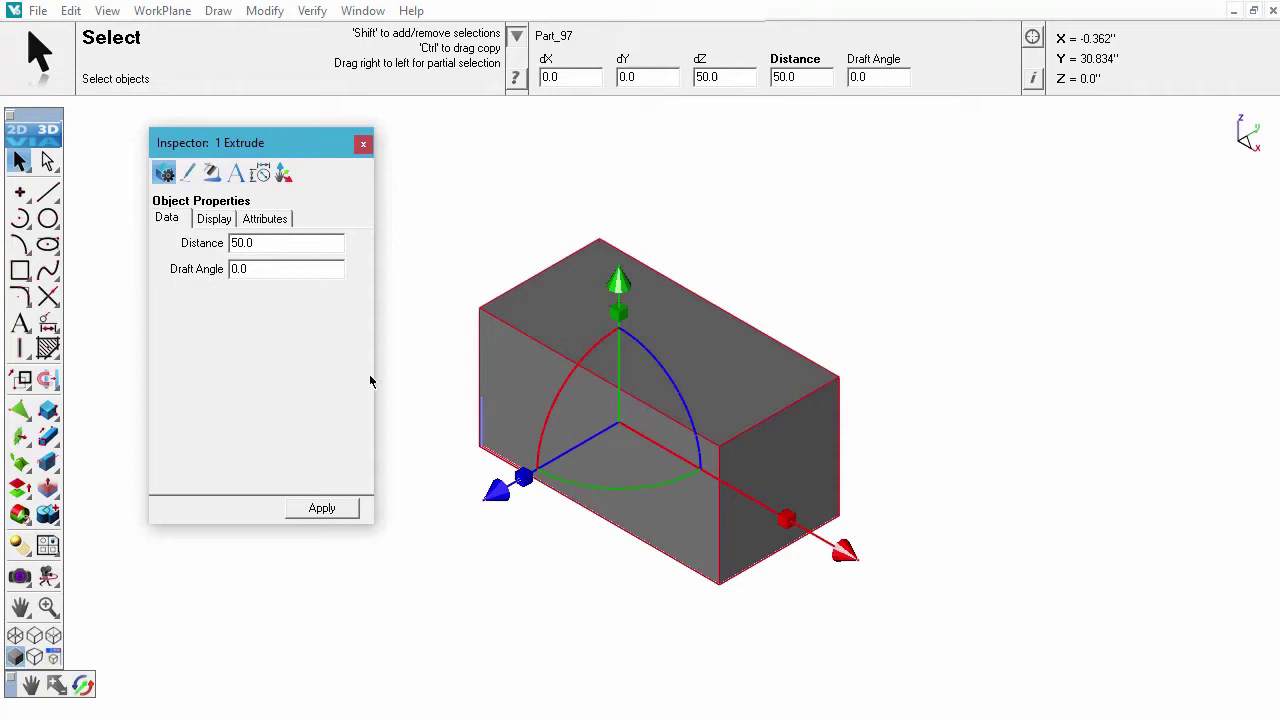
pyautogui.click(228, 268)
pyautogui.doubleClick(236, 268)
pyautogui.write('10')
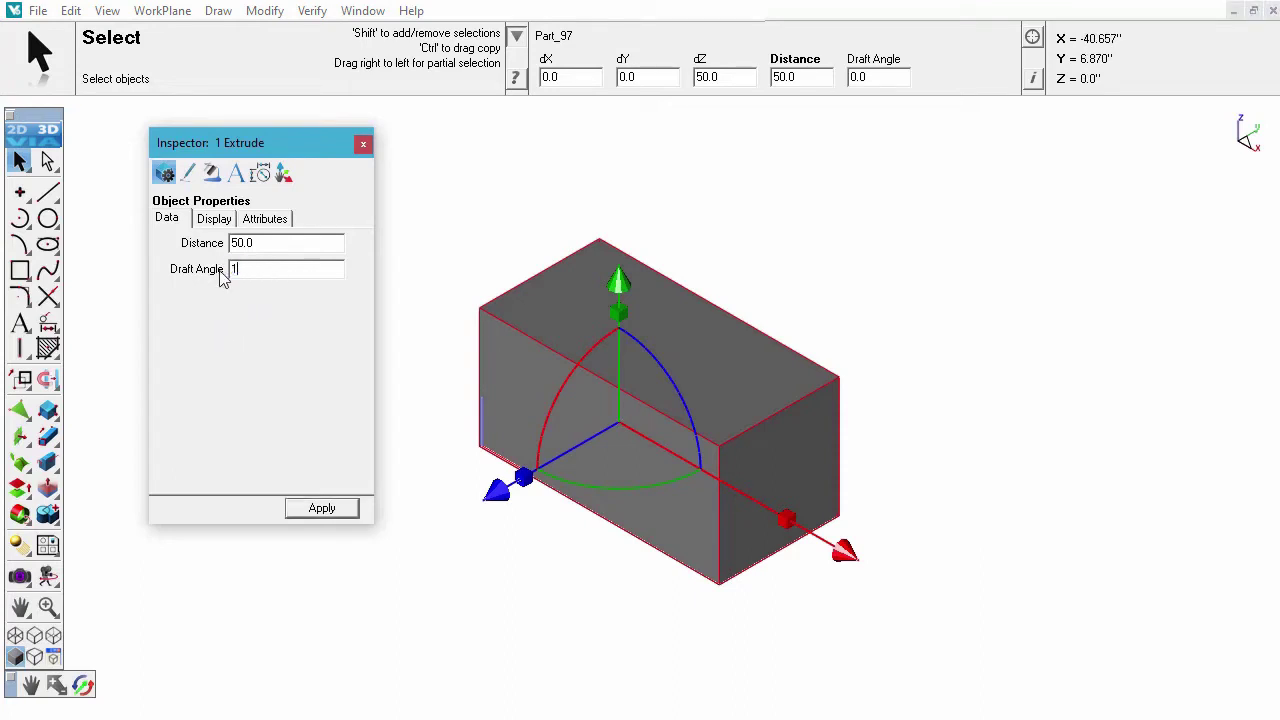
pyautogui.press('Return')
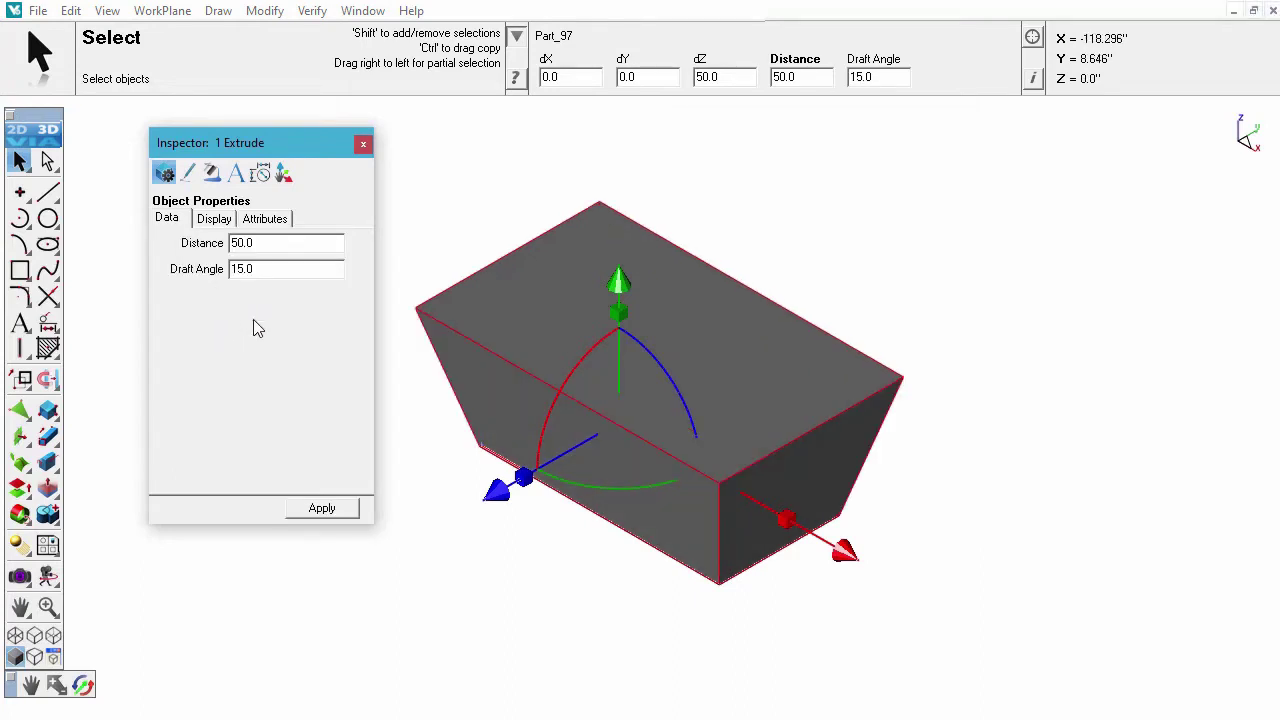
pyautogui.click(320, 508)
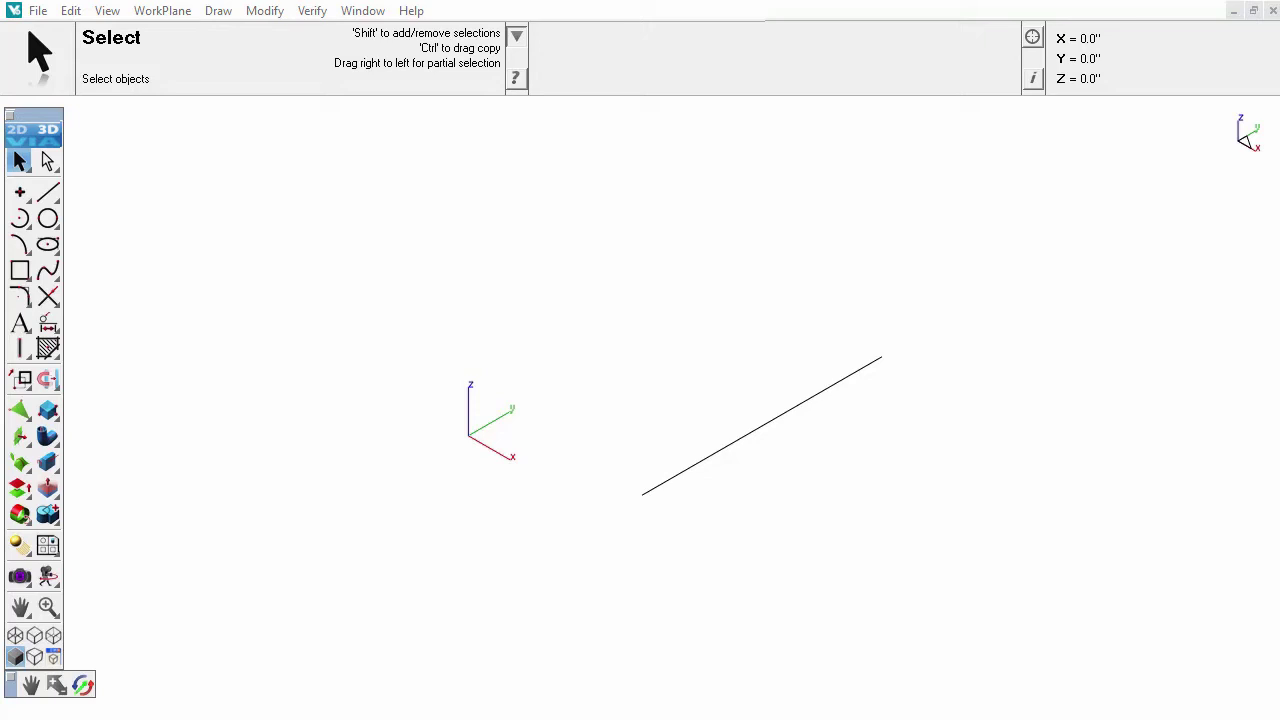
pyautogui.click(48, 437)
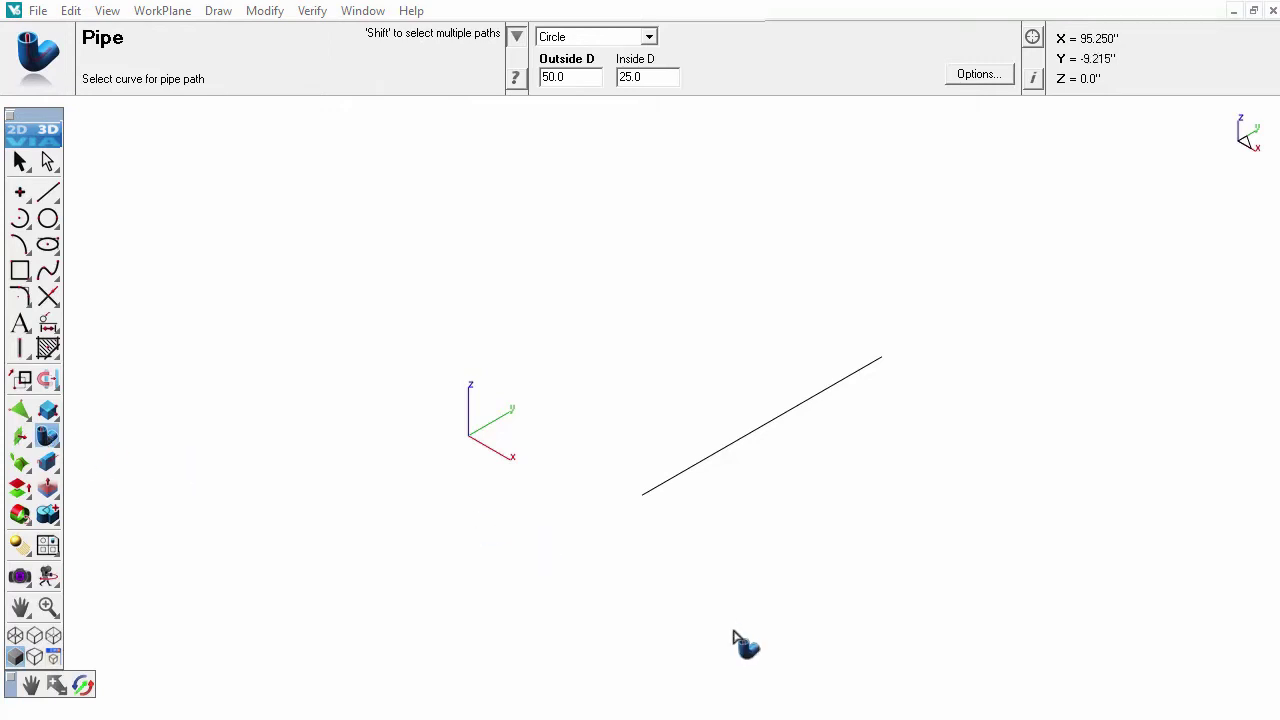
pyautogui.click(734, 447)
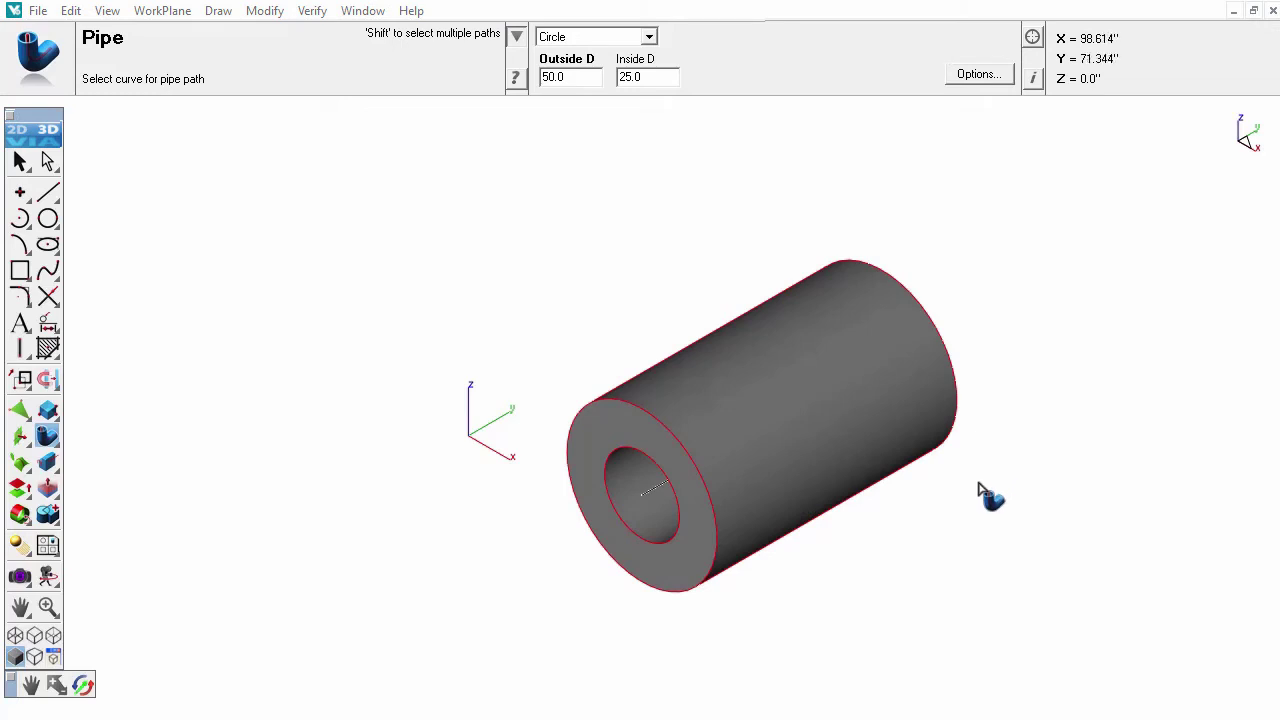
pyautogui.hotkey('ctrl', 'z')
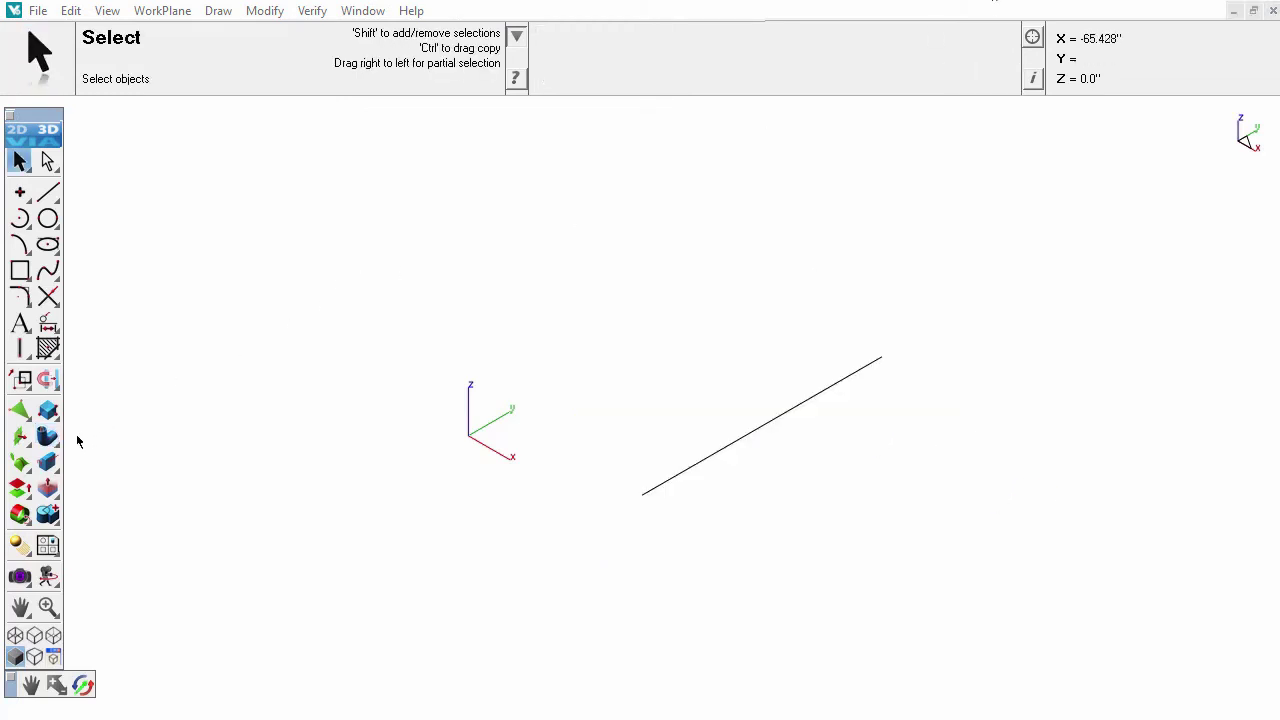
# Sweep a 20 by 10 rectangular pipe with 2 wall thickness along the line
pyautogui.click(47, 438)
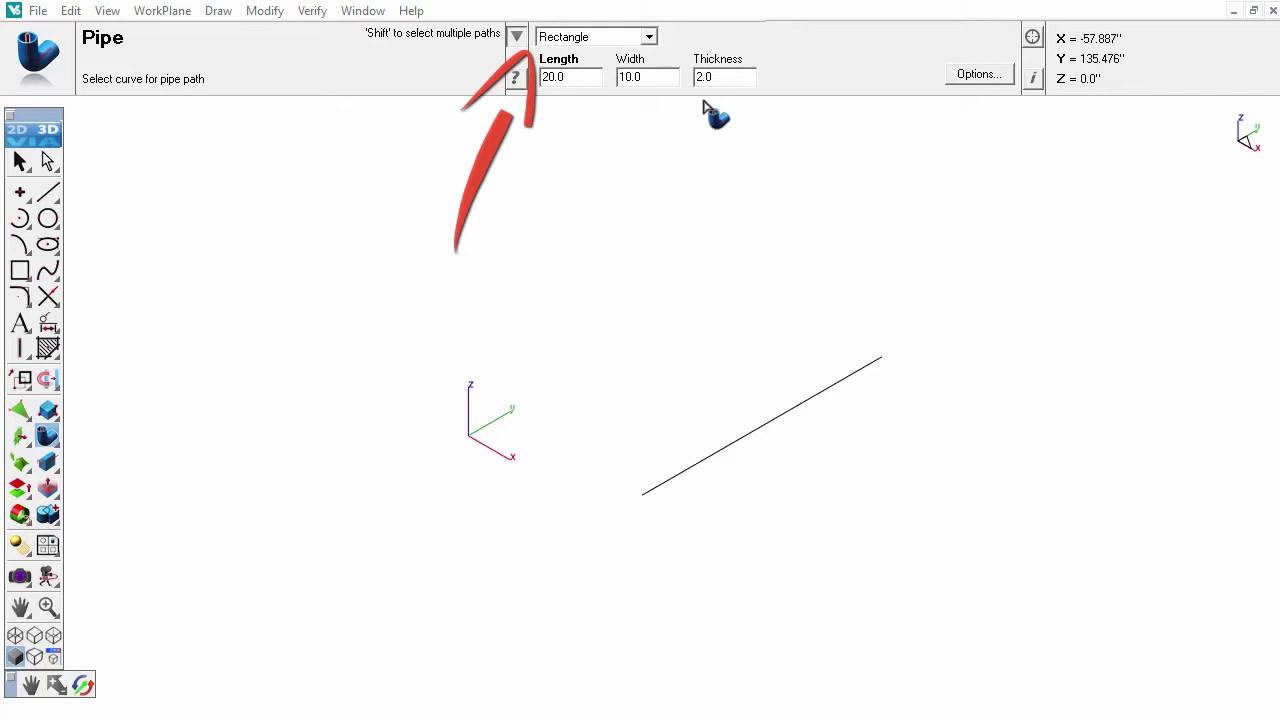
pyautogui.click(789, 414)
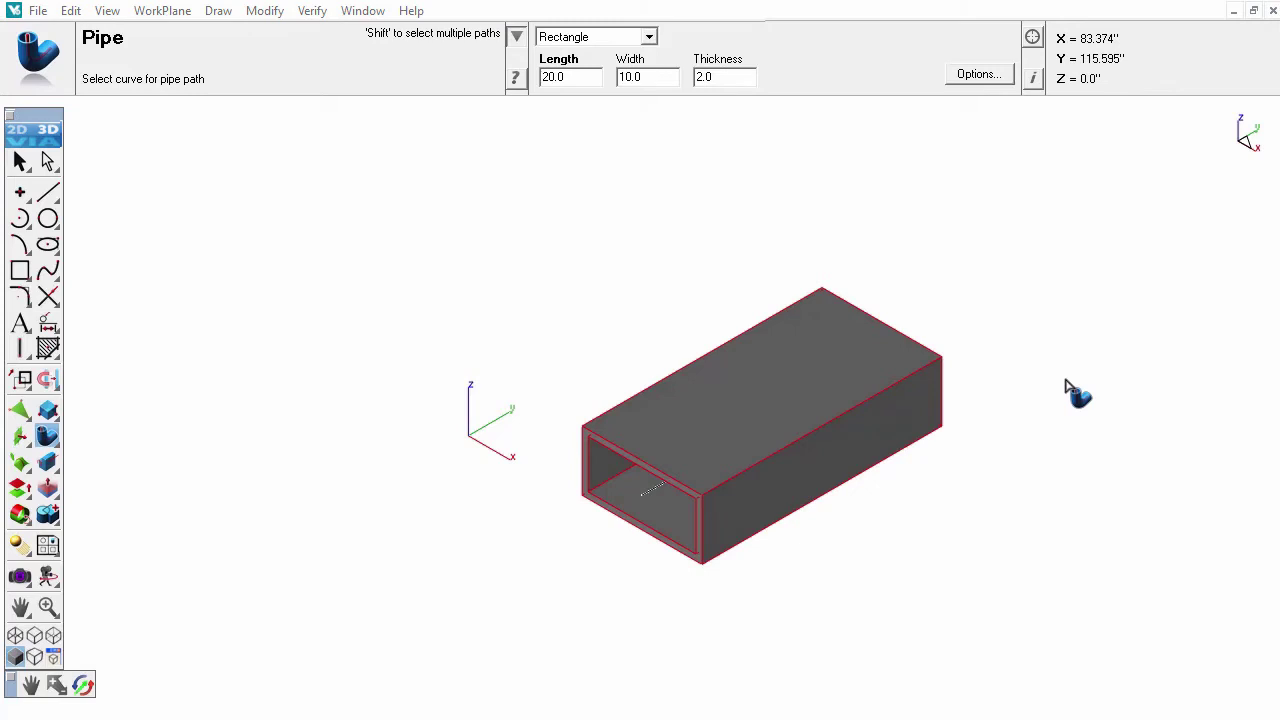
pyautogui.press('Escape')
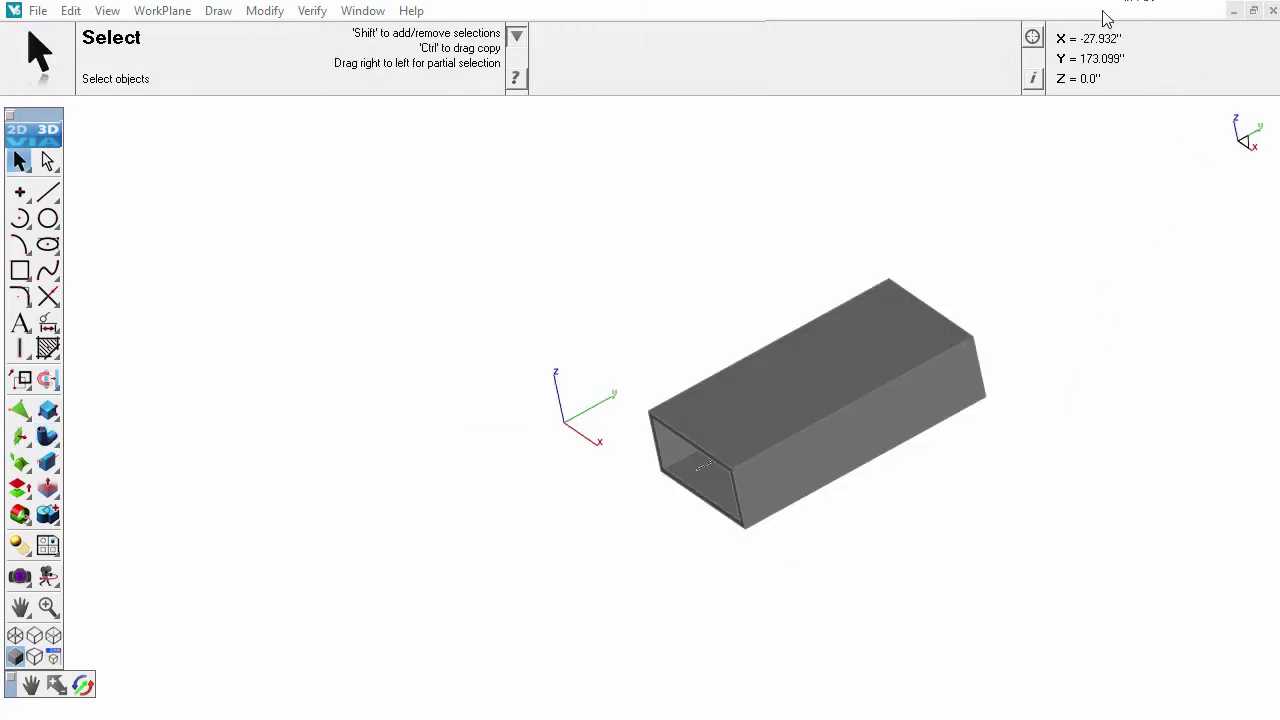
# Select the path line Line_247 under the tube and change its length to 20
pyautogui.click(699, 470)
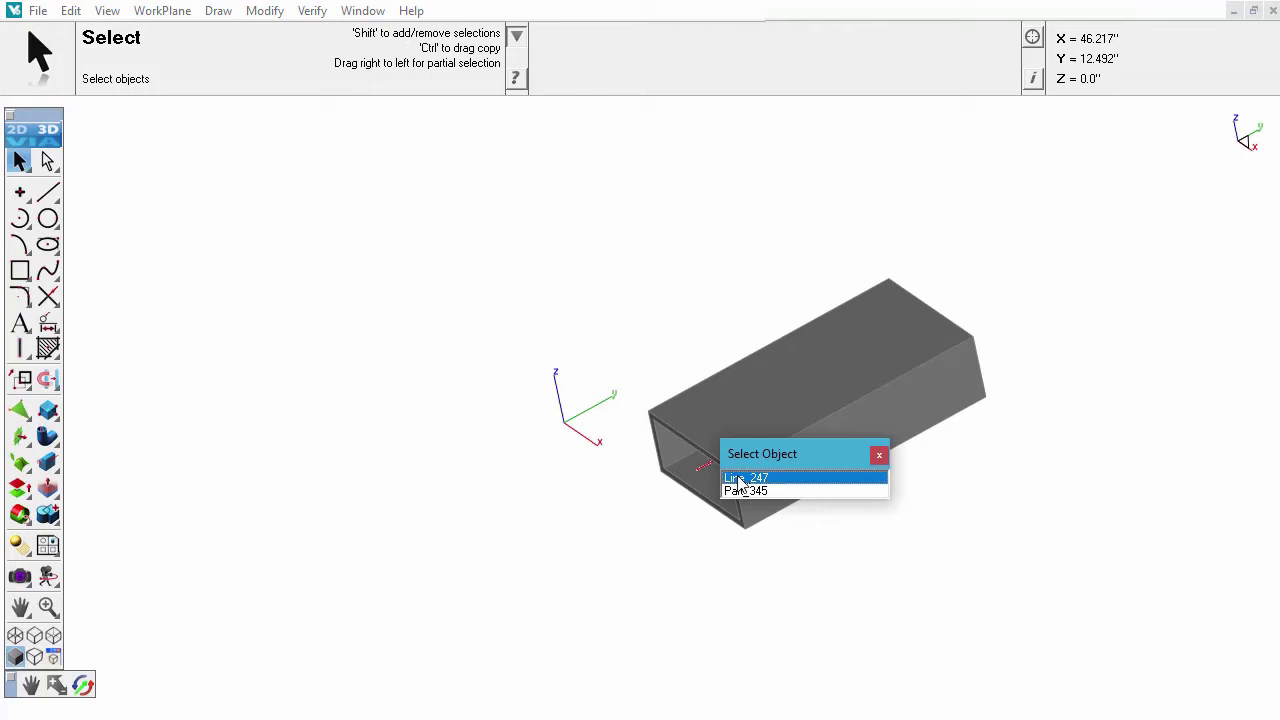
pyautogui.click(740, 477)
pyautogui.doubleClick(785, 77)
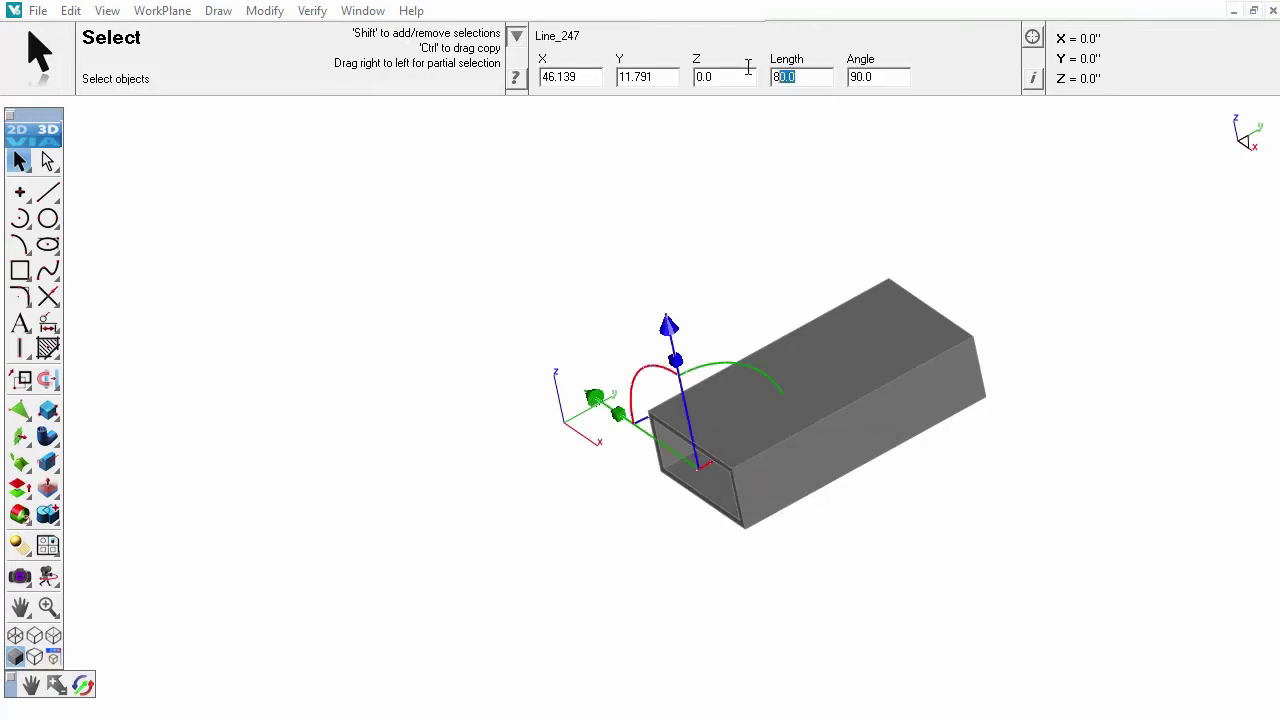
pyautogui.write('20')
pyautogui.press('Return')
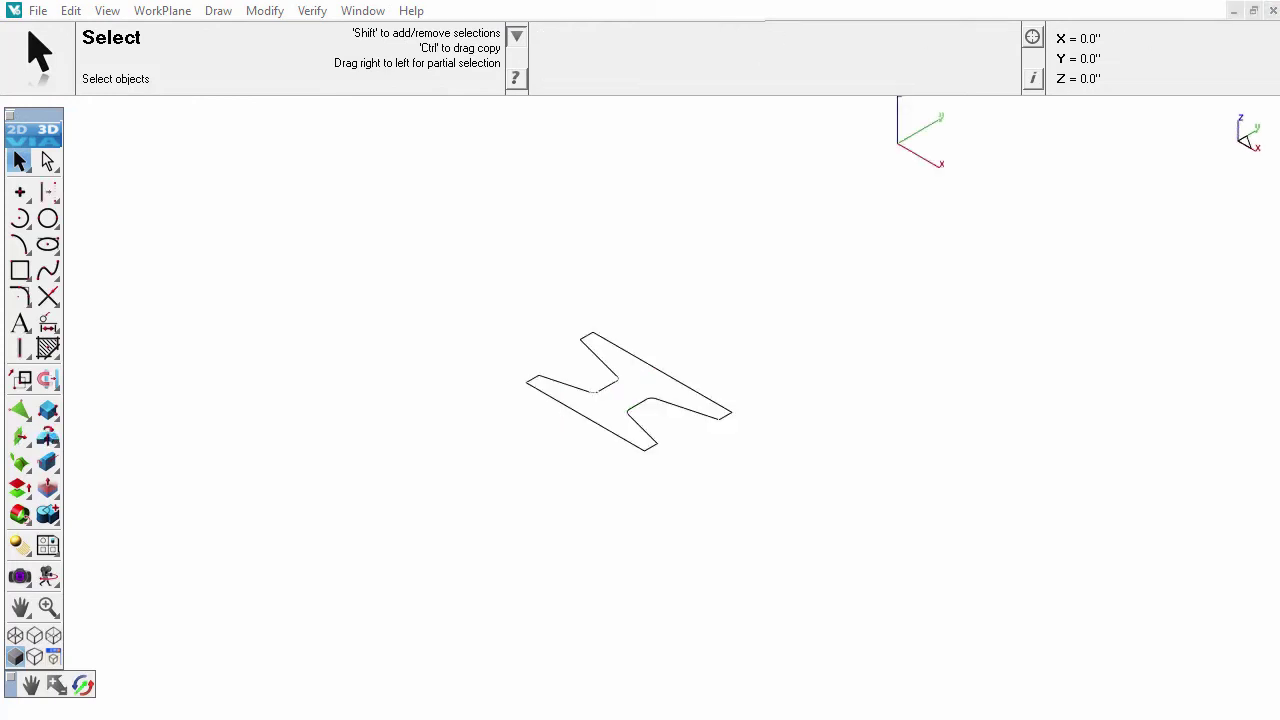
# Trial-lathe the H profile and undo it, then offset a construction line 0.366 from its lower edge
pyautogui.click(47, 437)
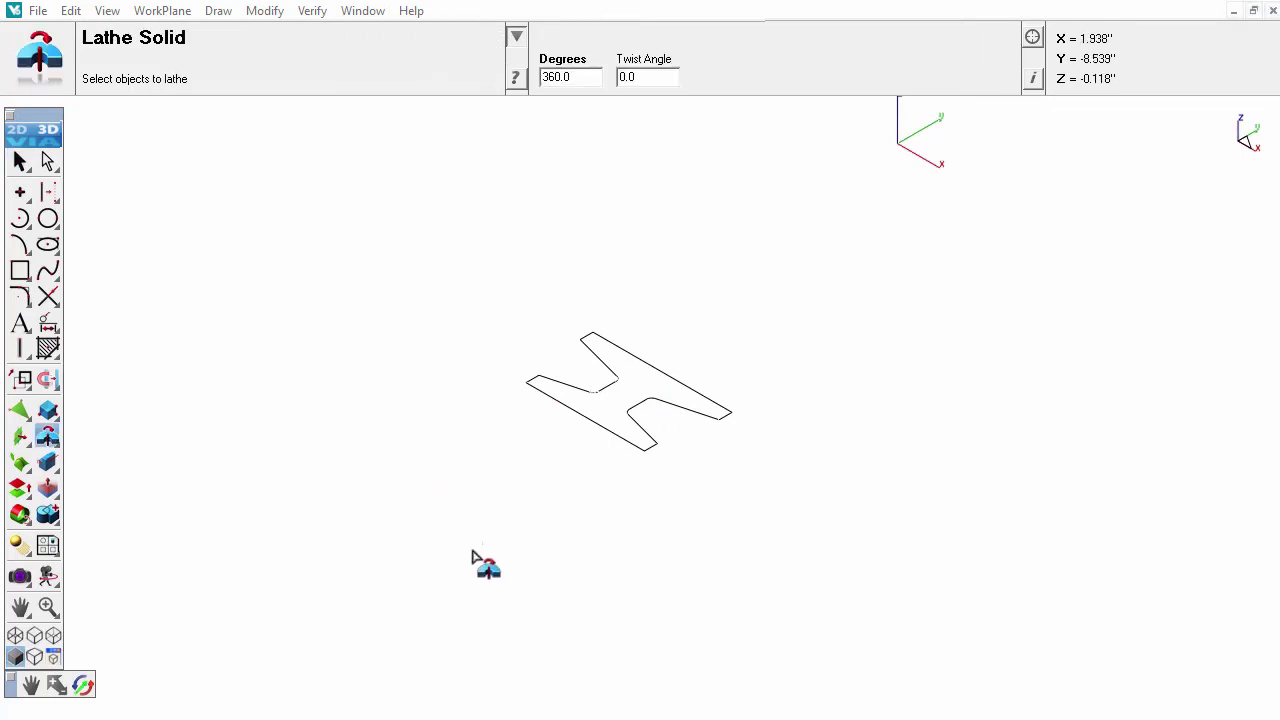
pyautogui.moveTo(466, 517); pyautogui.dragTo(798, 310)
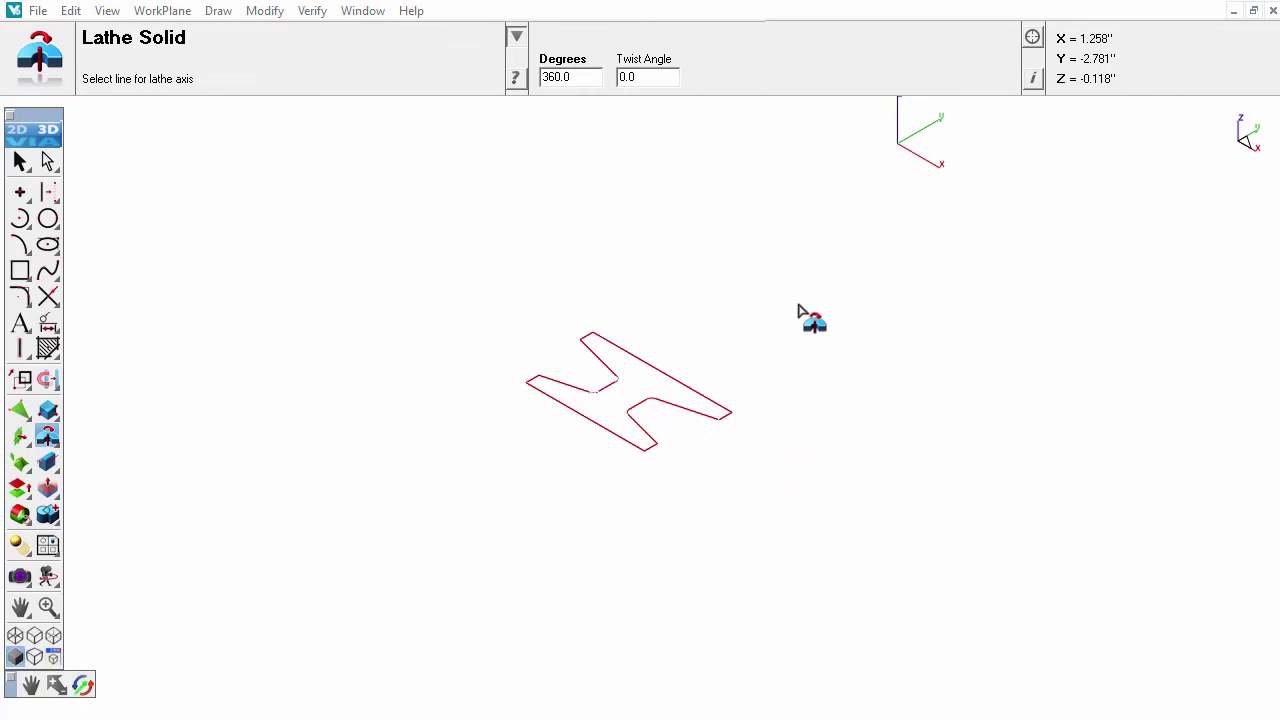
pyautogui.click(597, 428)
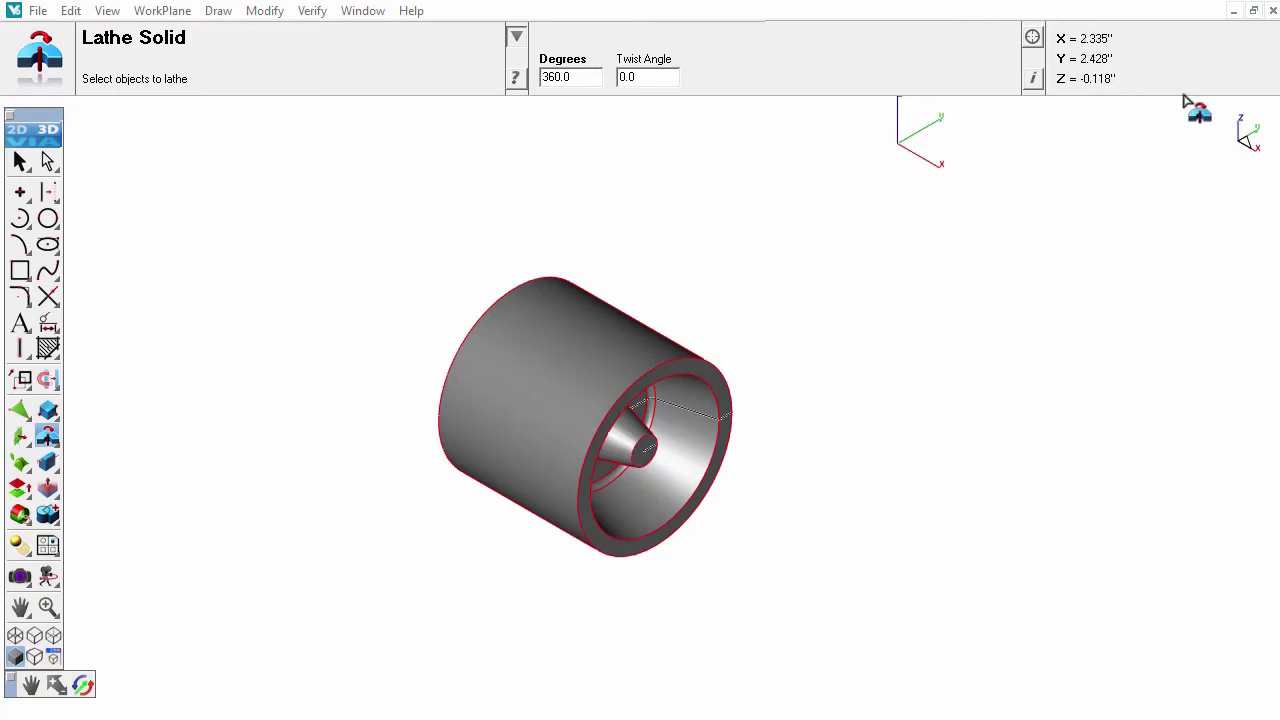
pyautogui.hotkey('ctrl', 'z')
pyautogui.moveTo(48, 191); pyautogui.dragTo(209, 193)
pyautogui.moveTo(500, 385); pyautogui.dragTo(483, 403)
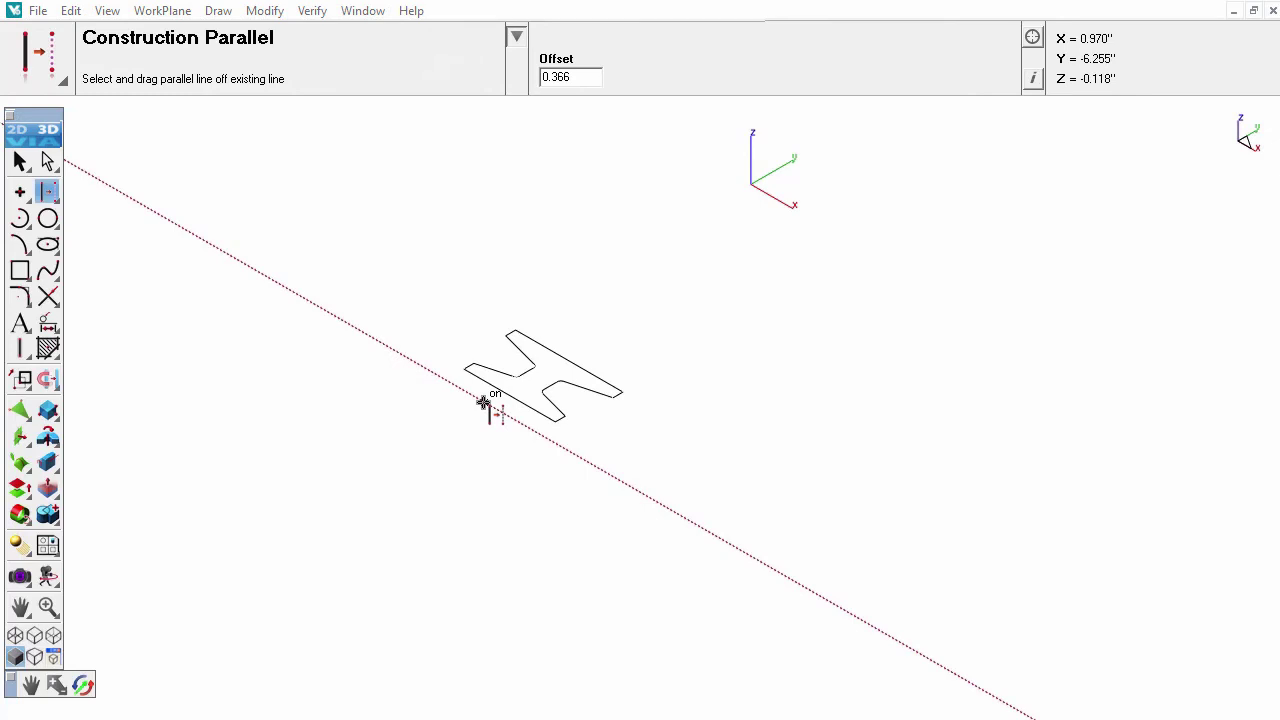
# Lathe the H profile around the construction line, then select the wheel to set its lathe angle to -180
pyautogui.click(47, 436)
pyautogui.moveTo(394, 484); pyautogui.dragTo(734, 288)
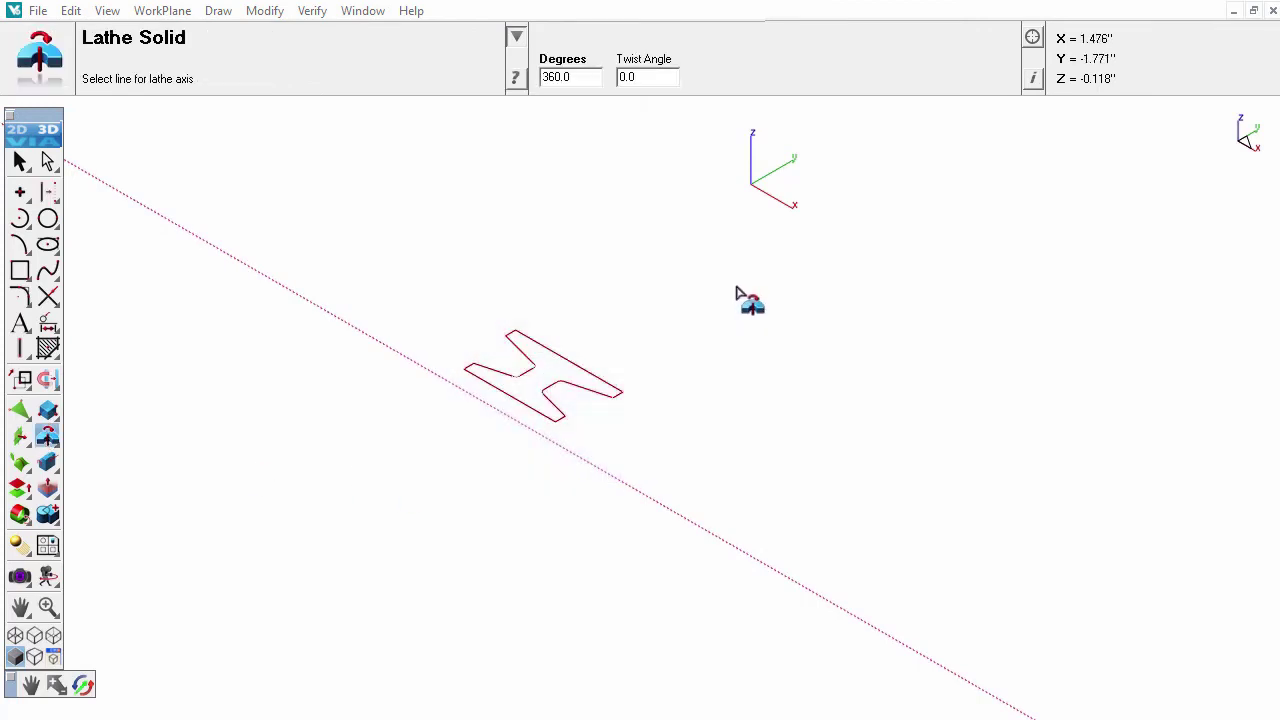
pyautogui.click(447, 388)
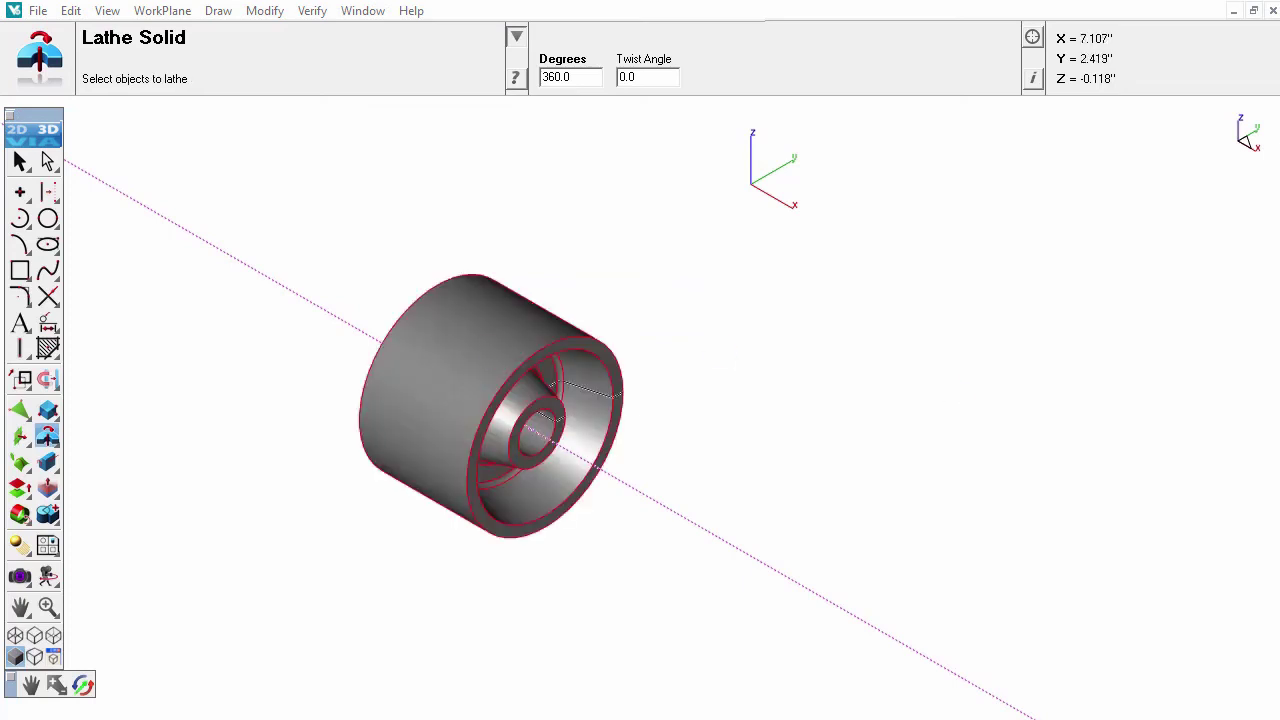
pyautogui.press('Escape')
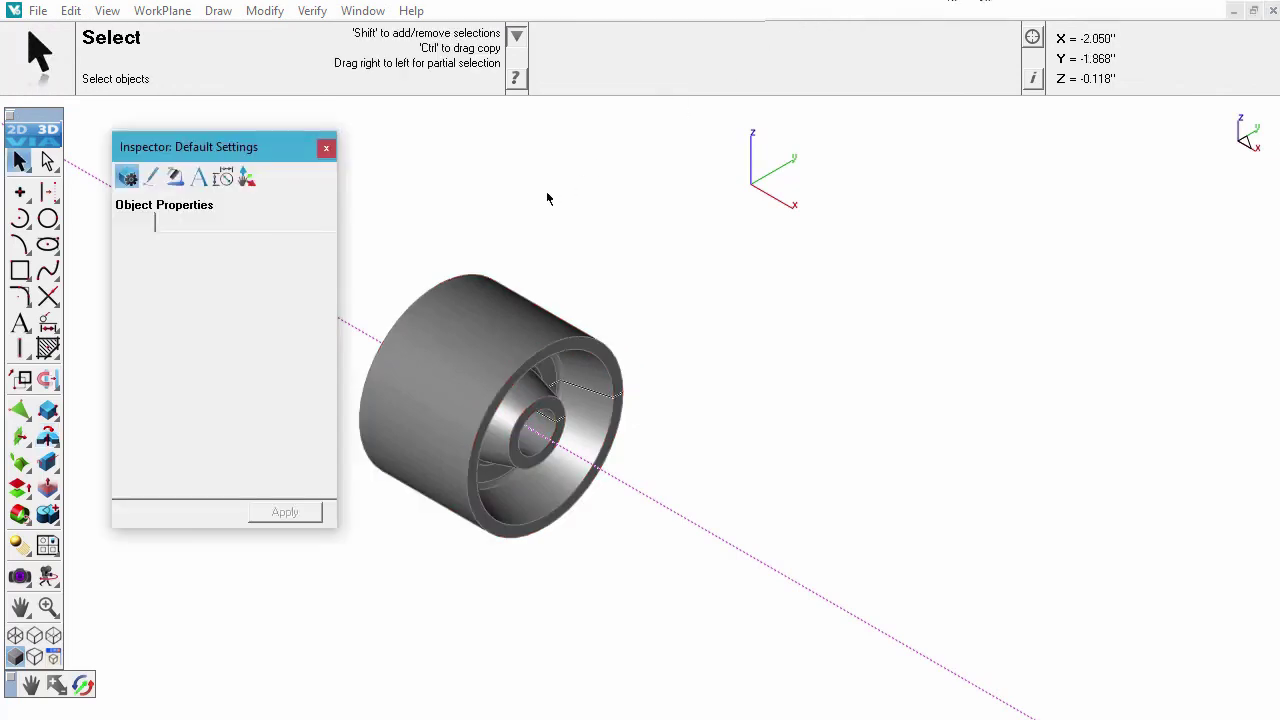
pyautogui.click(512, 334)
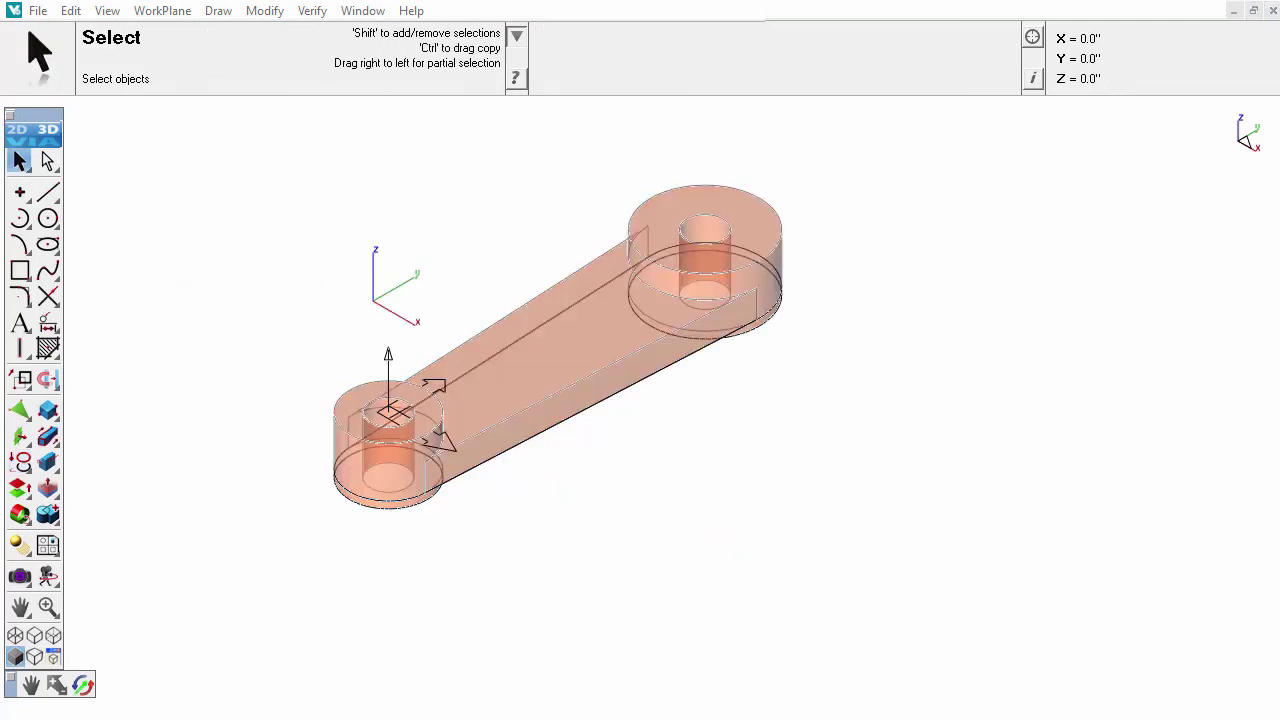
# Start Modify > Surface Utilities > Project Curve To Plane, keeping Work Plane as the target
pyautogui.click(272, 14)
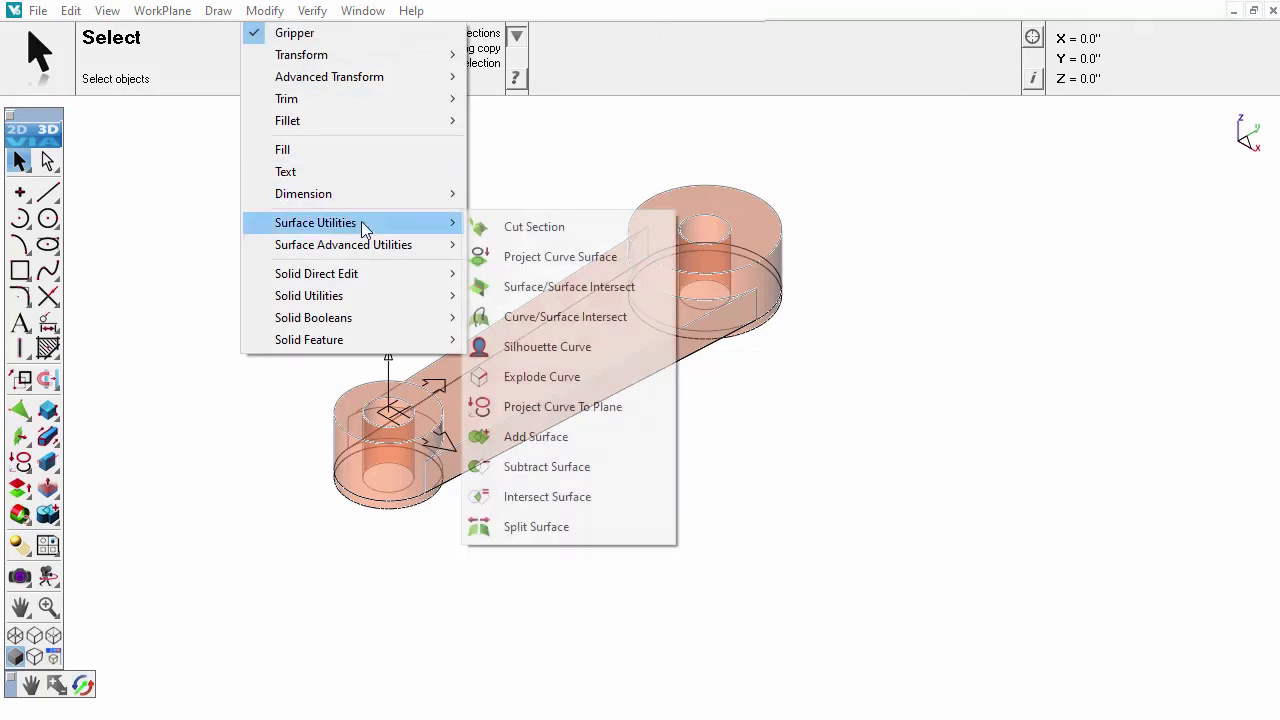
pyautogui.click(632, 410)
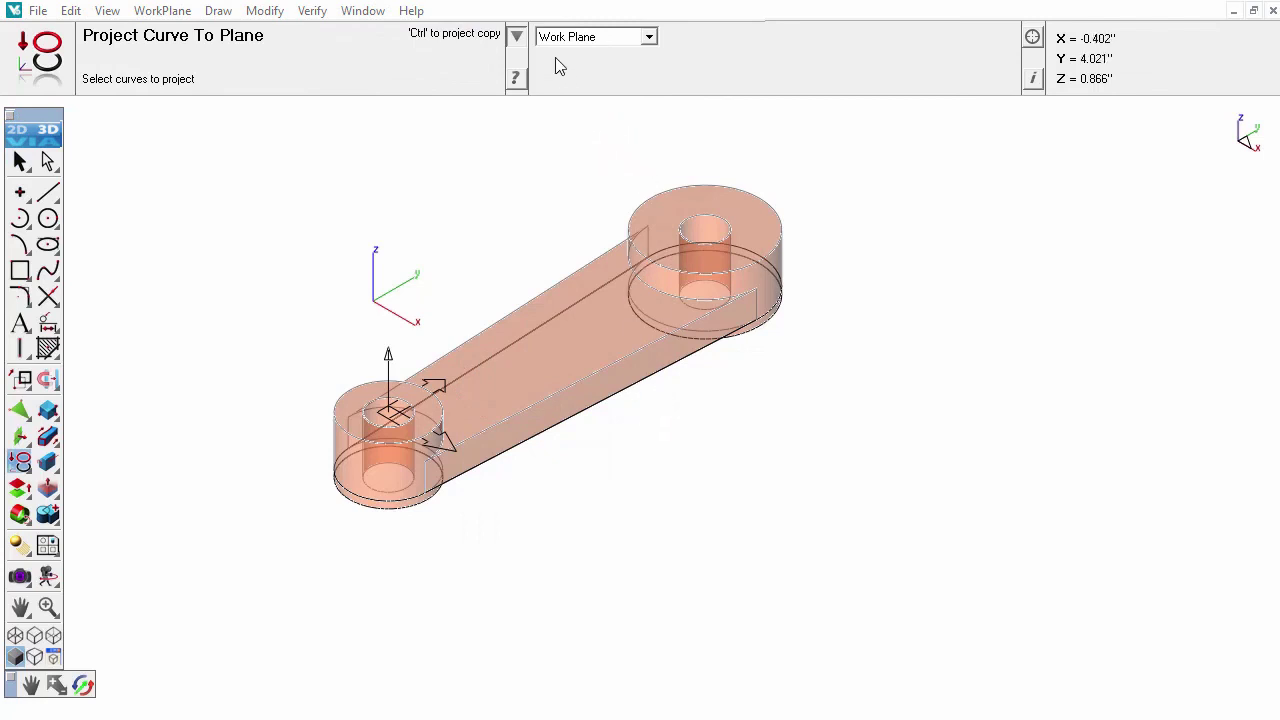